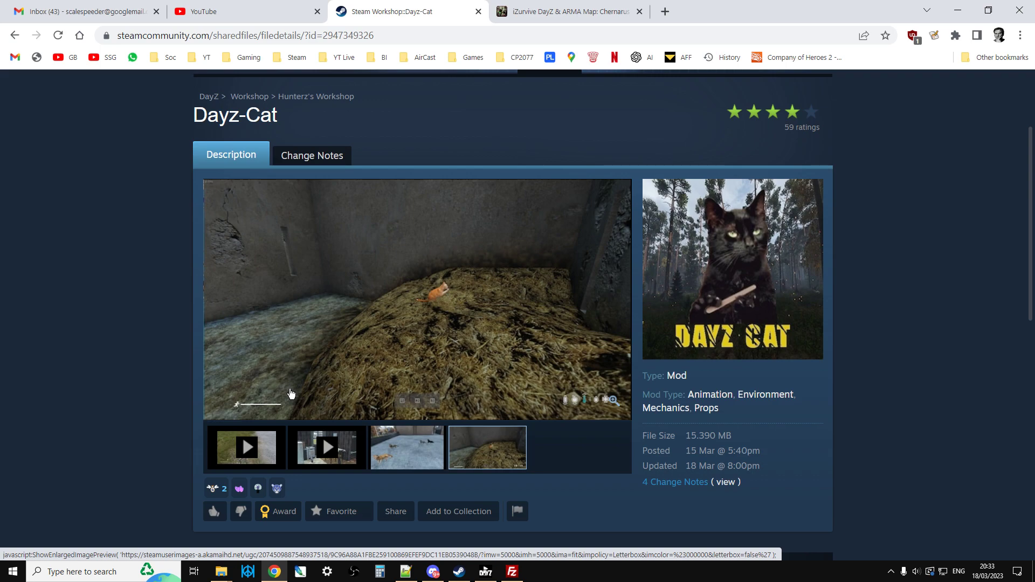
Step: Review the Dayz-Cat mod's Steam Workshop page, including its subscription section, description and screenshots
scroll(353, 358, down, 4)
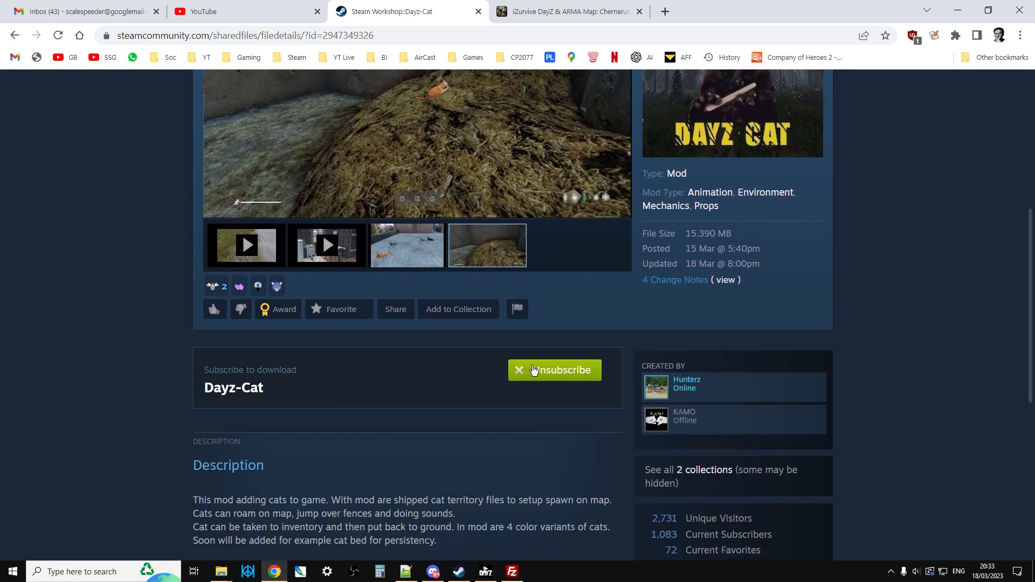
scroll(467, 383, down, 4)
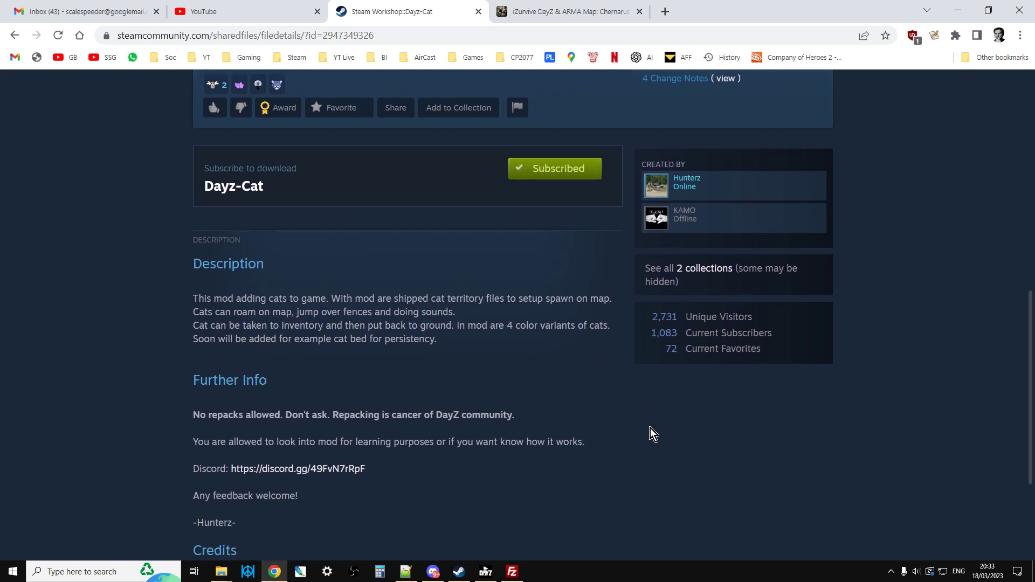
scroll(651, 432, up, 8)
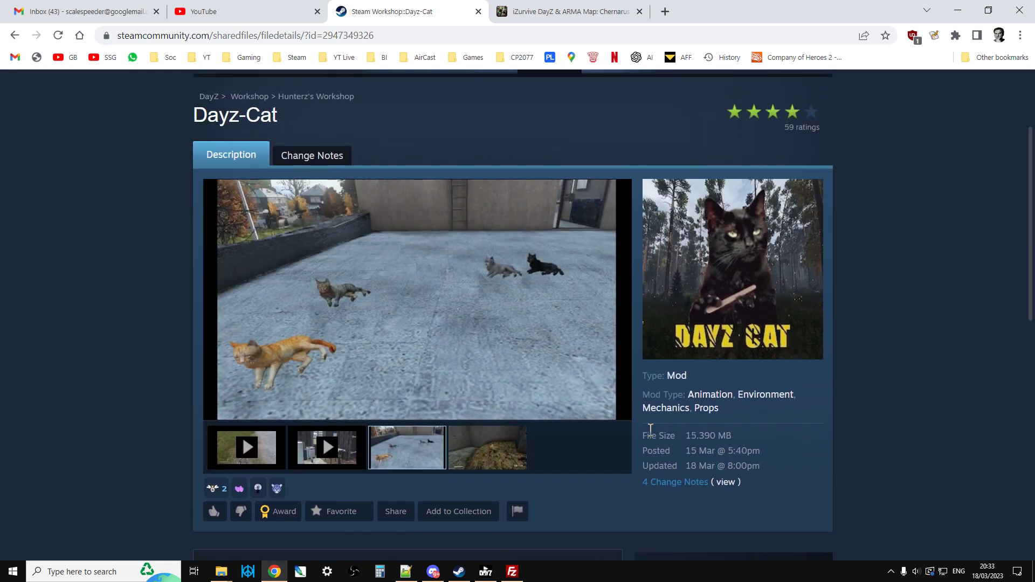
Step: Switch to File Explorer, go from the !Workshop folder to DayZServer inside Steam's common folder, and look through its contents
click(224, 578)
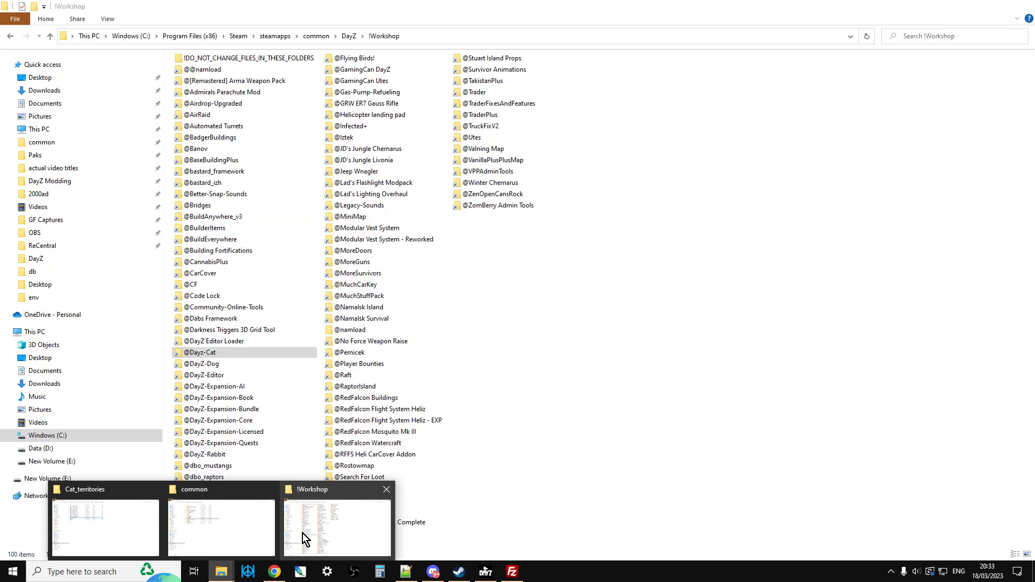
click(302, 533)
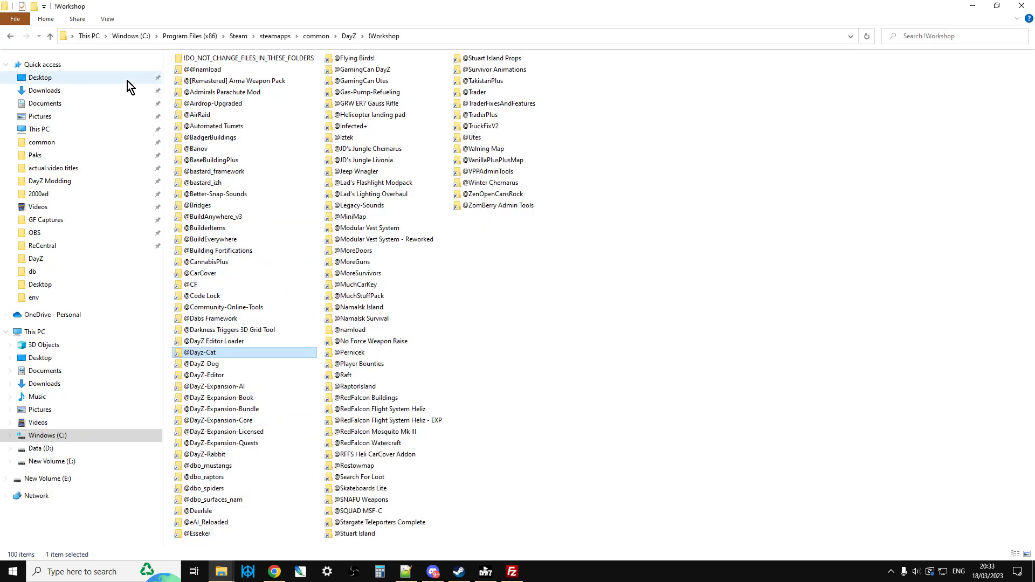
click(50, 36)
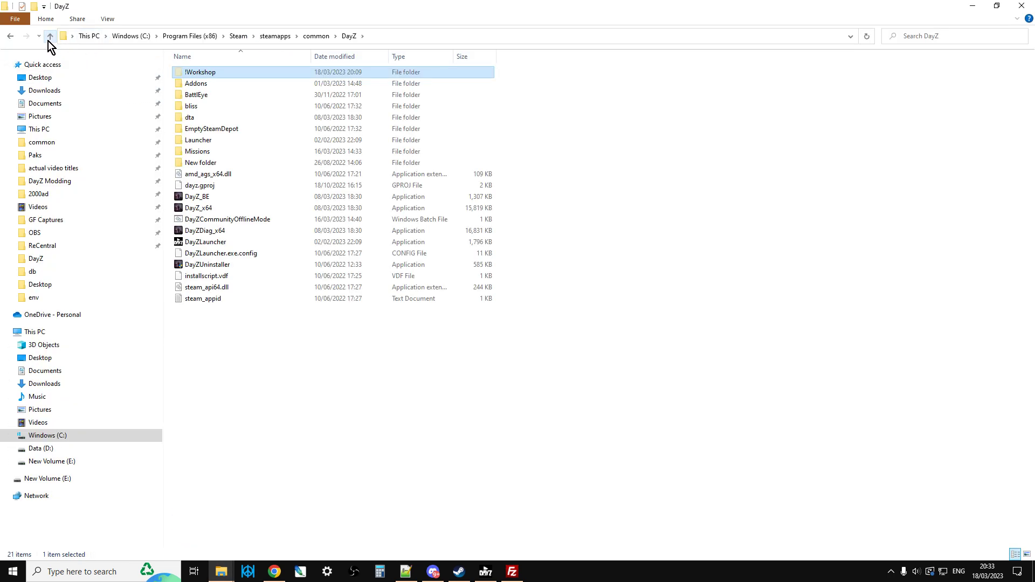
click(49, 39)
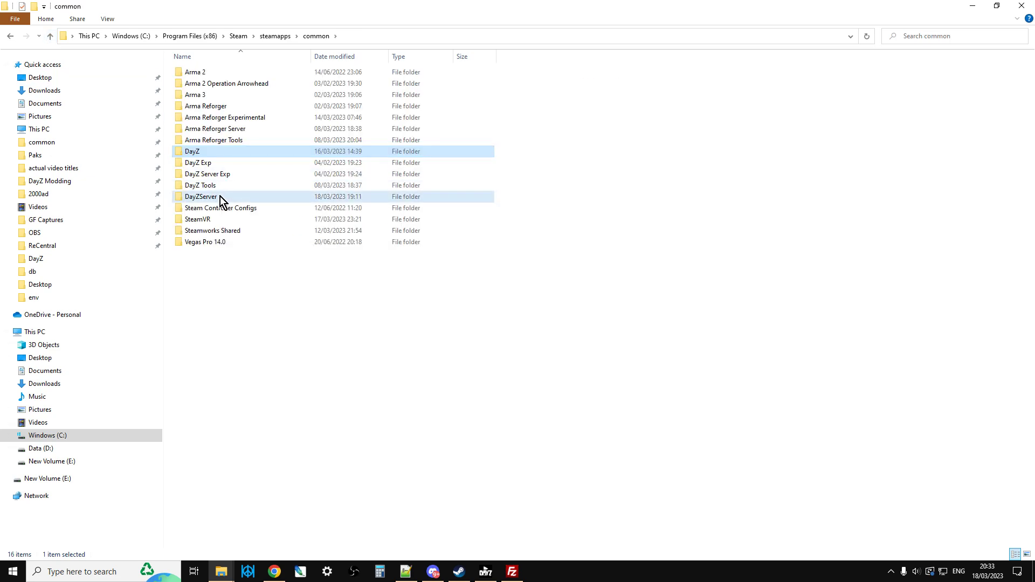
click(192, 199)
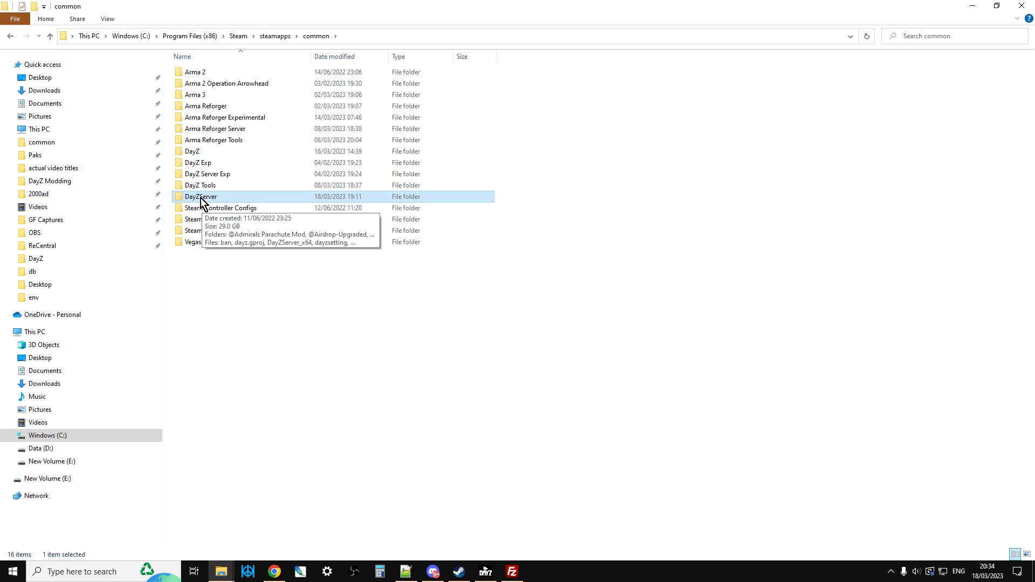
double_click(200, 198)
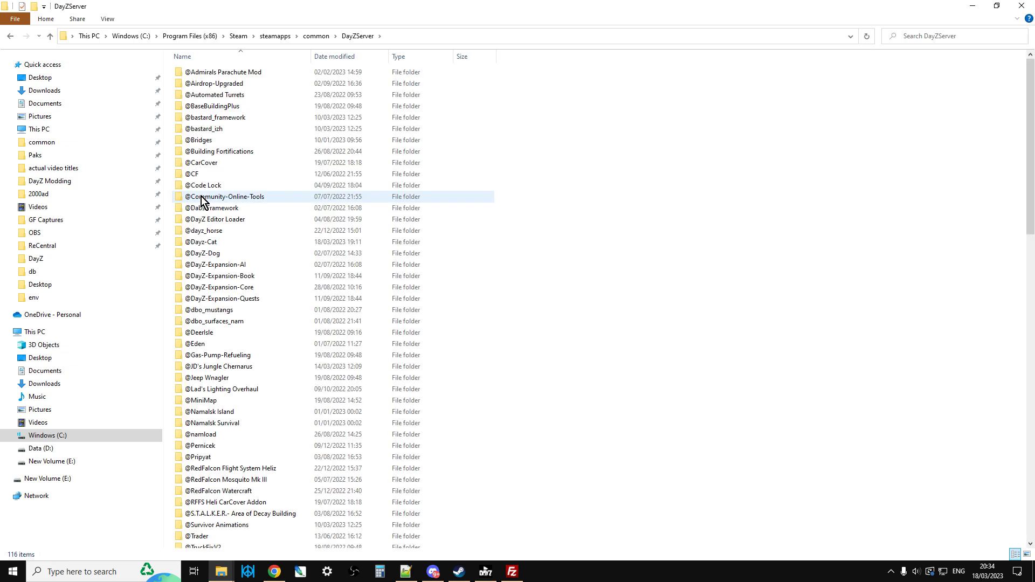
scroll(238, 315, down, 3)
scroll(238, 315, down, 4)
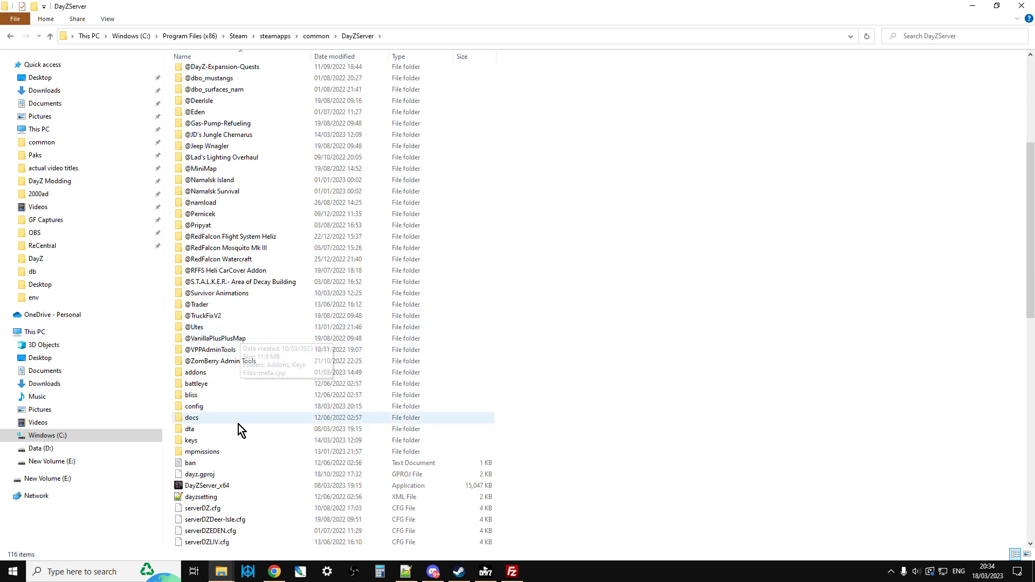
click(514, 578)
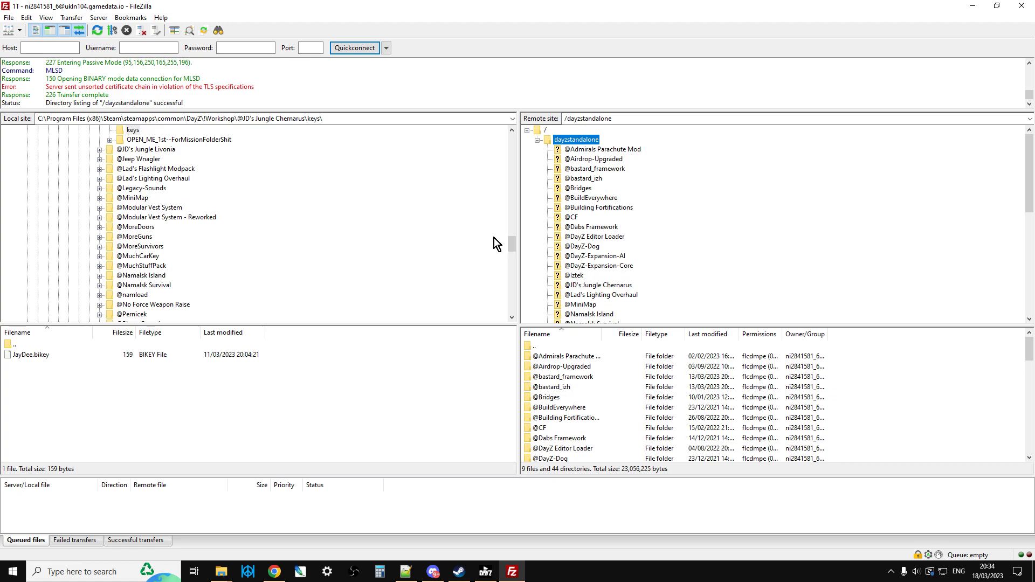
click(587, 149)
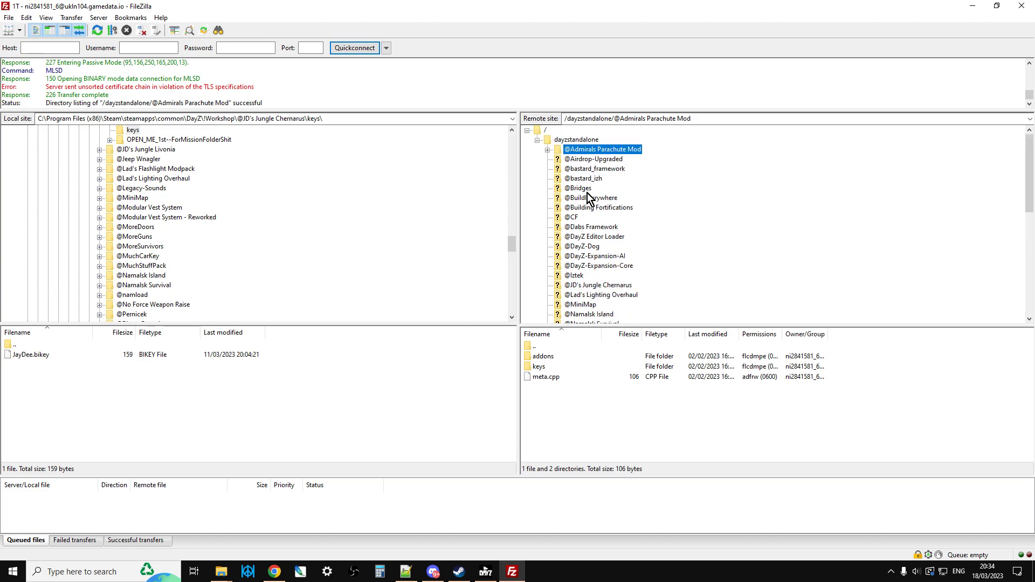
click(222, 577)
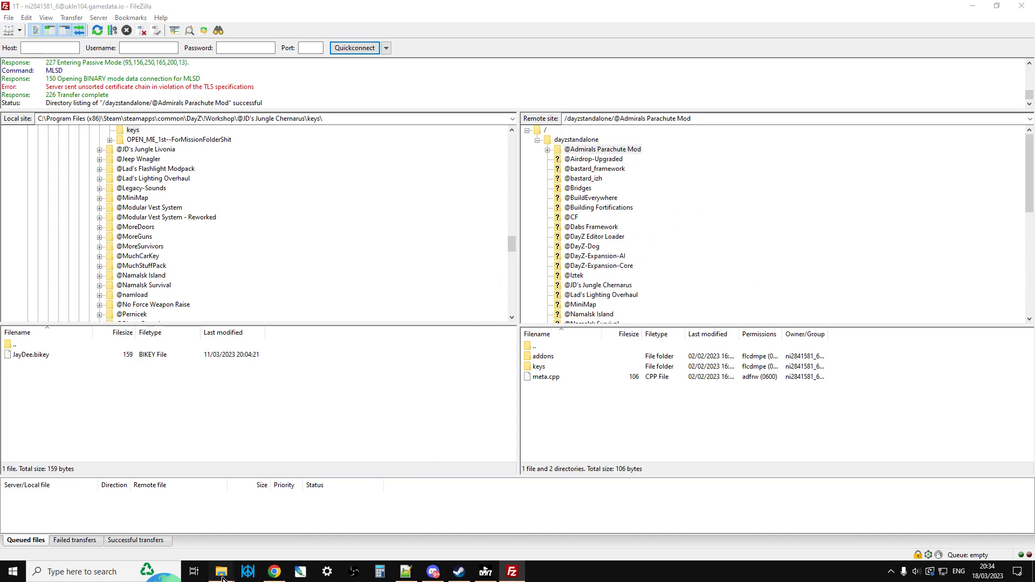
click(303, 547)
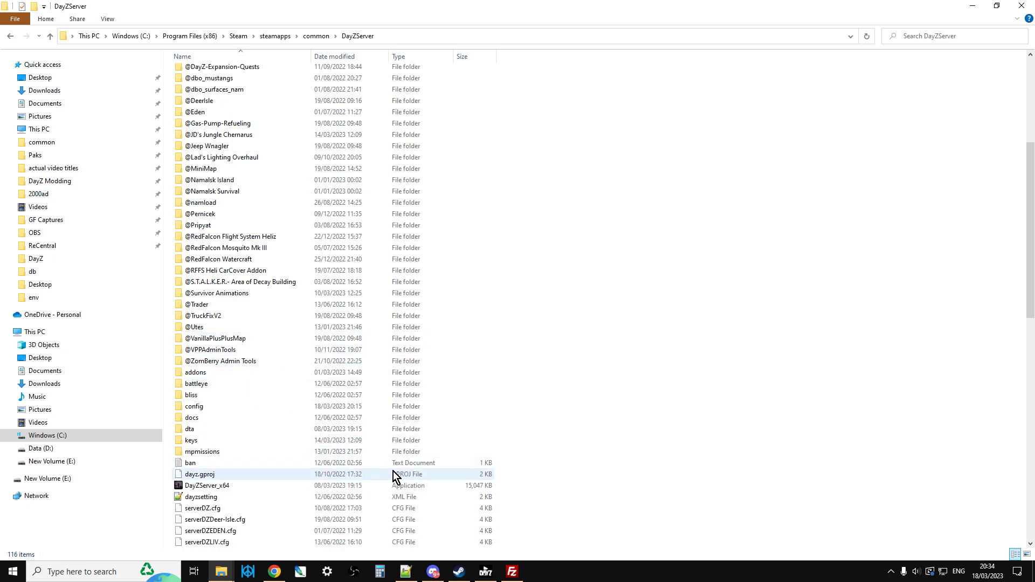
scroll(393, 472, up, 3)
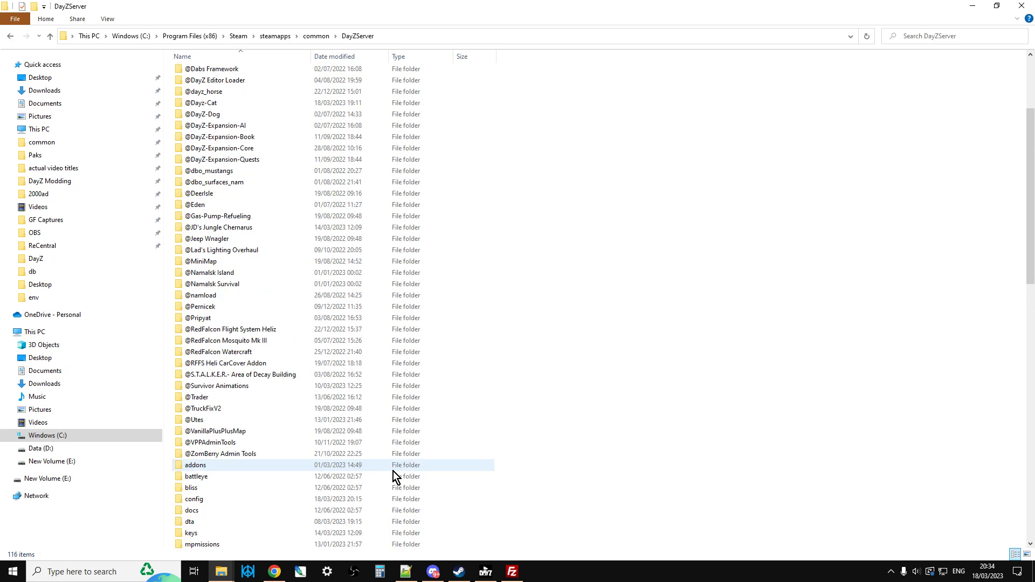
Step: Switch to the DayZ Launcher and open the Dayz-Cat mod's folder in Windows Explorer, accepting the warning
click(485, 571)
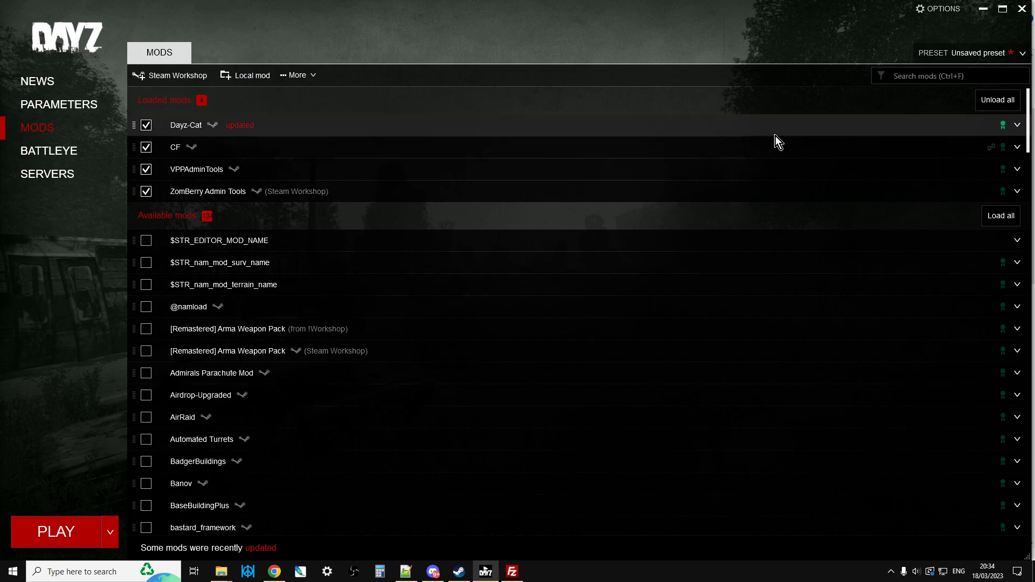
click(1018, 127)
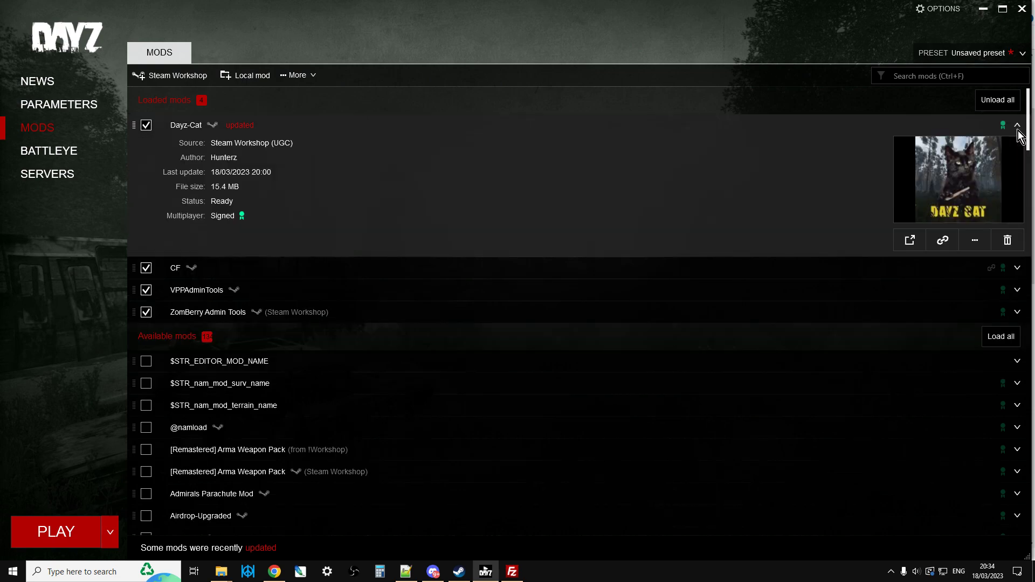
click(973, 243)
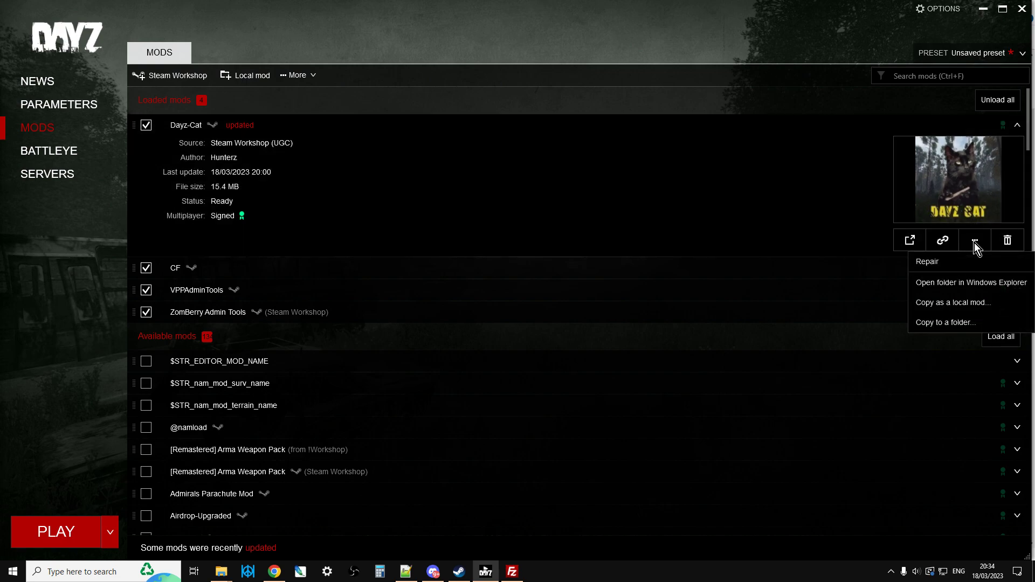
click(962, 282)
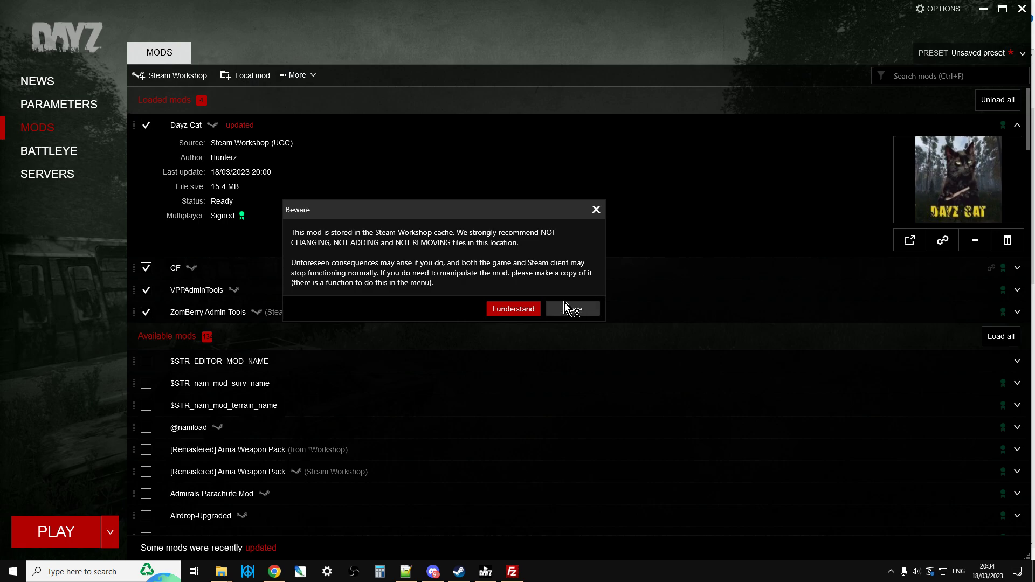
click(513, 305)
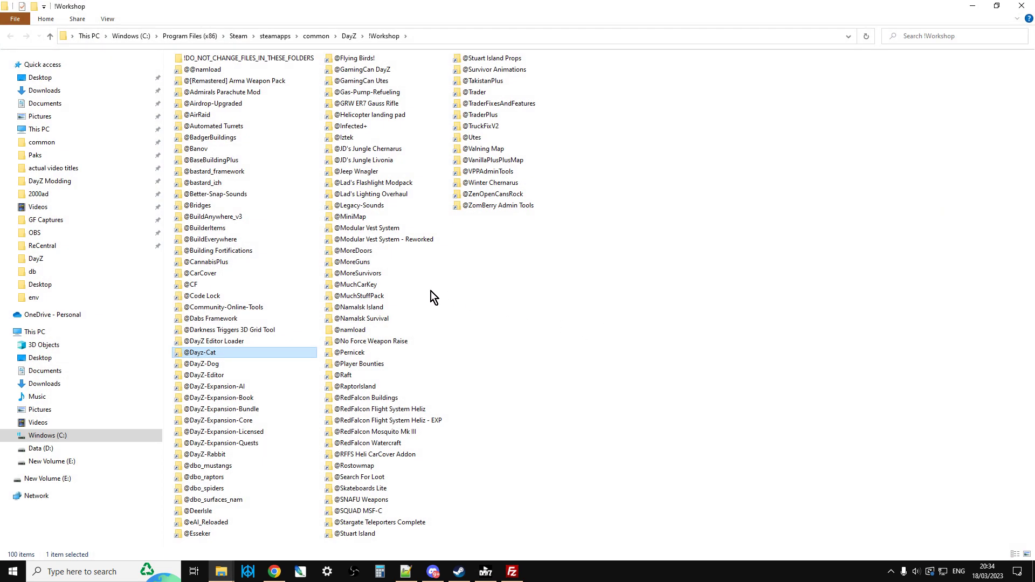
right_click(212, 354)
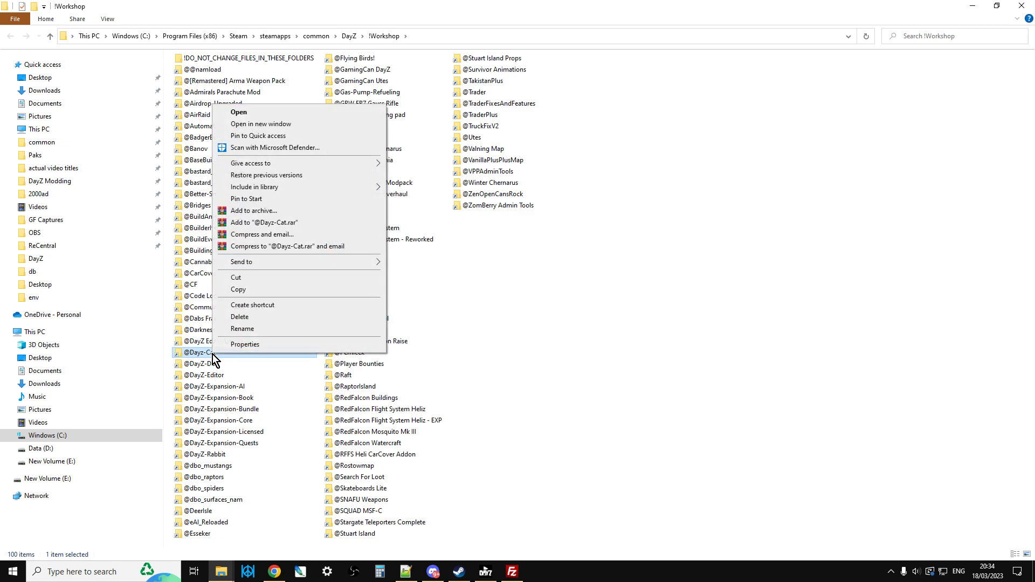
click(238, 290)
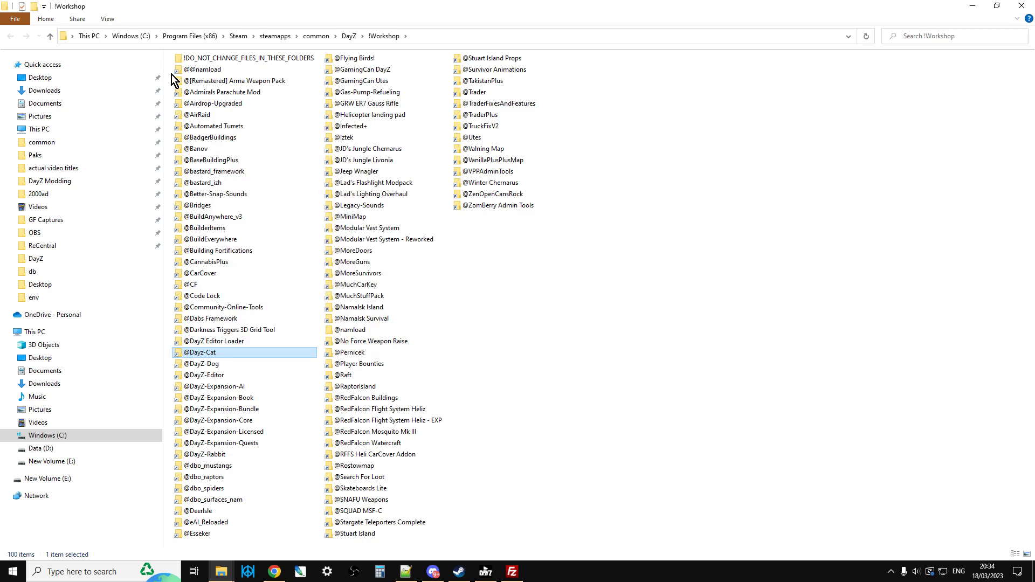
click(50, 36)
click(50, 36)
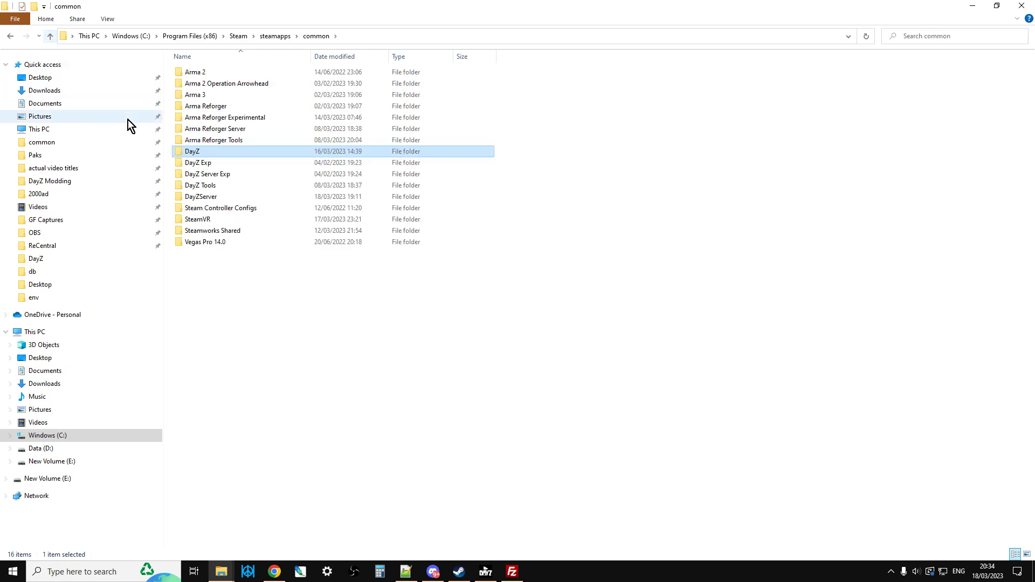
double_click(206, 198)
right_click(638, 277)
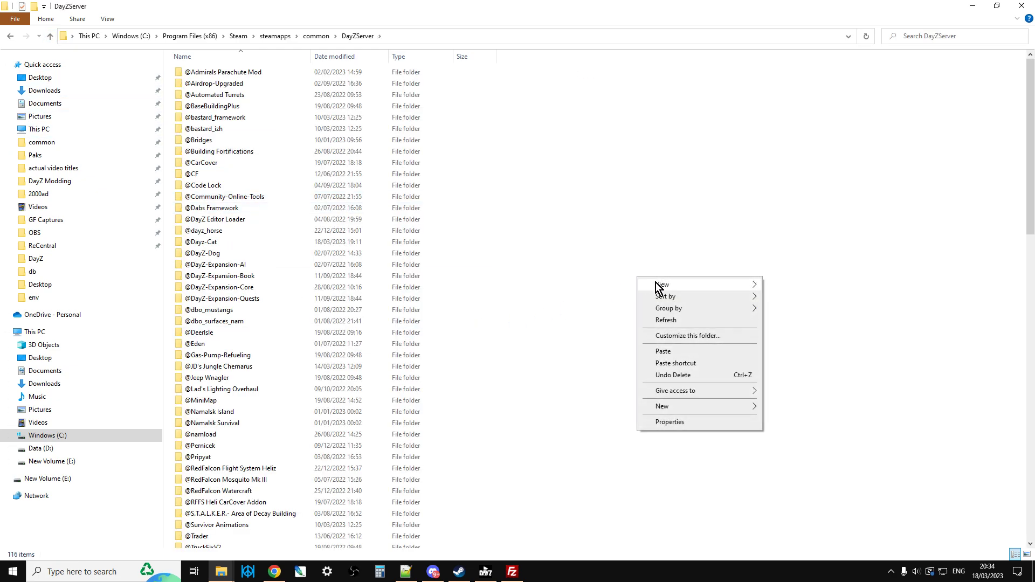
click(679, 352)
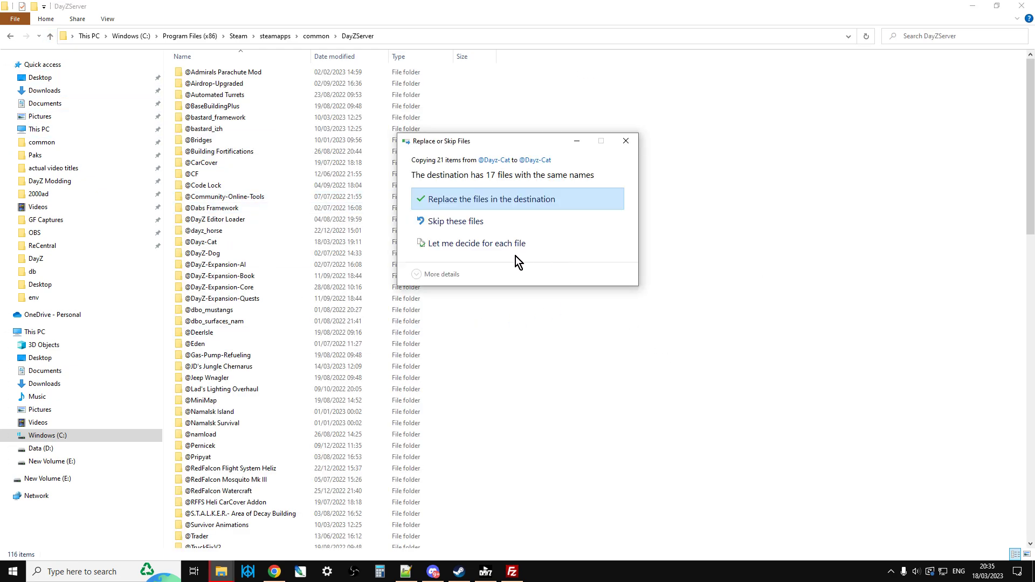
click(480, 200)
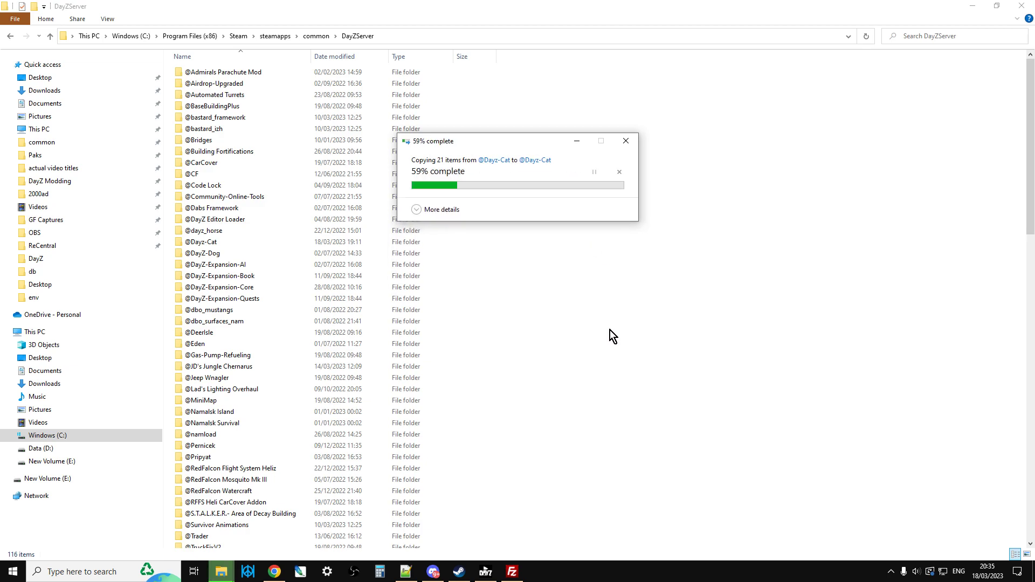
double_click(213, 242)
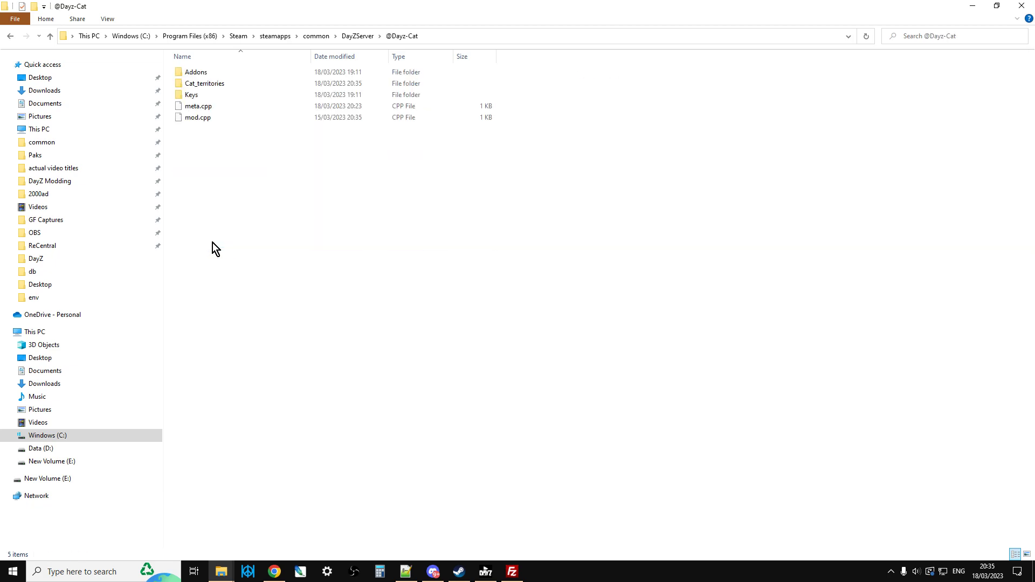
double_click(196, 97)
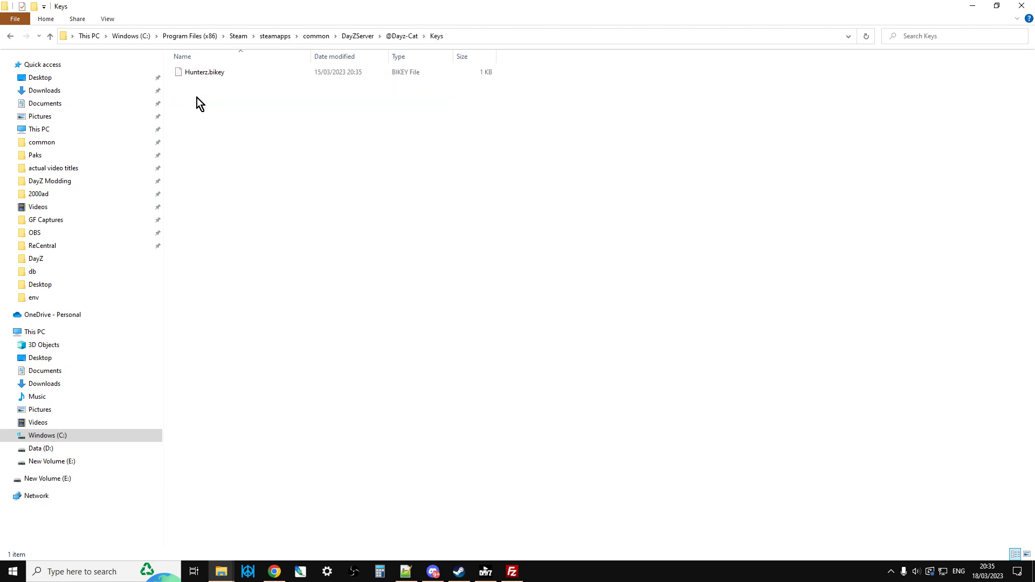
right_click(207, 76)
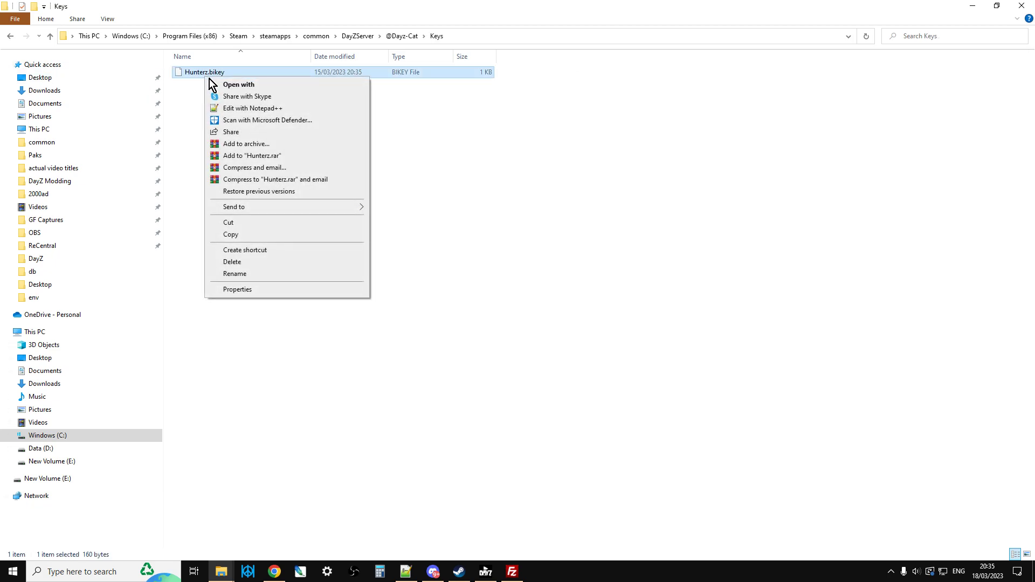
click(241, 232)
click(51, 38)
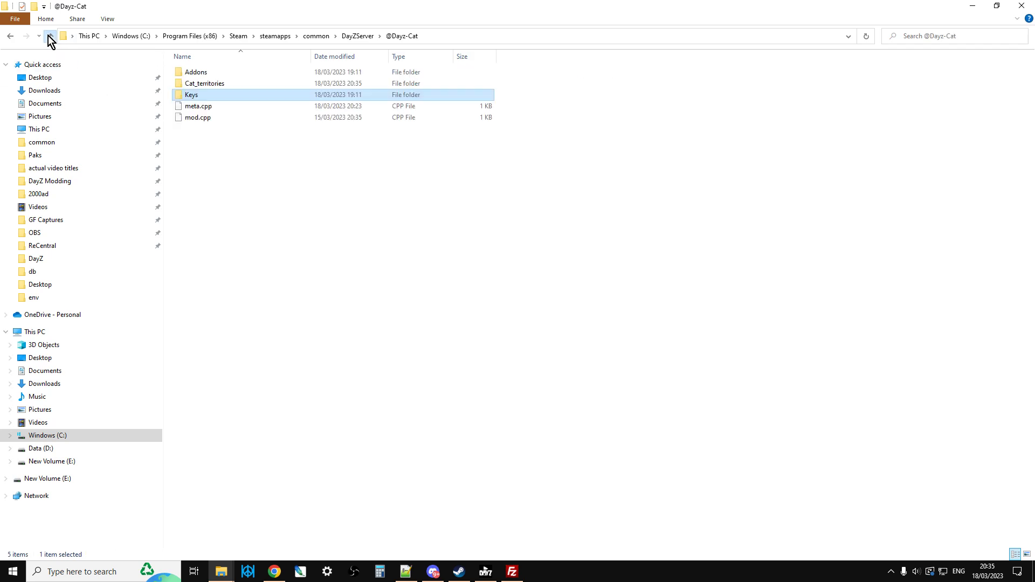
click(50, 36)
scroll(232, 227, down, 5)
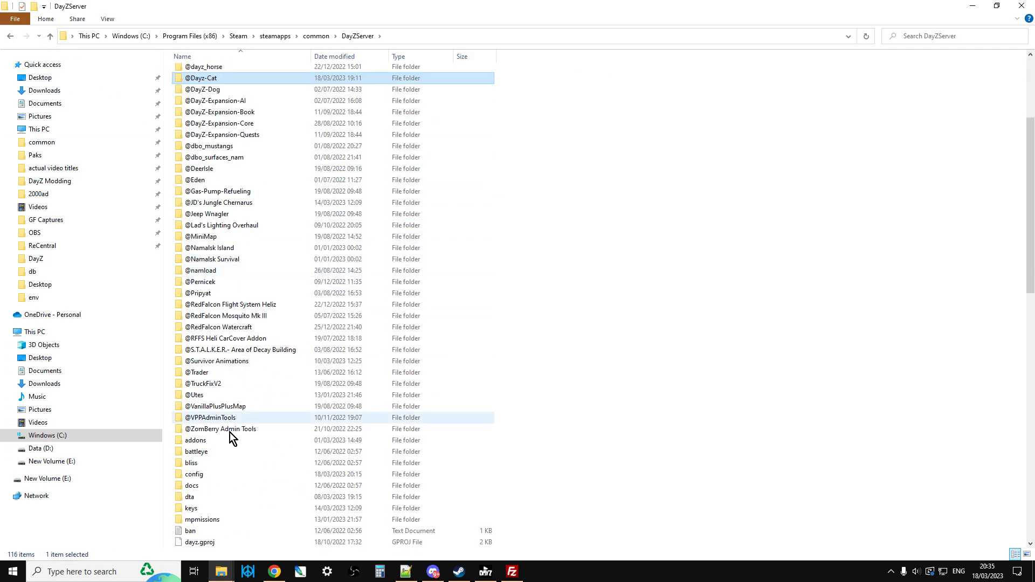
double_click(199, 509)
right_click(641, 297)
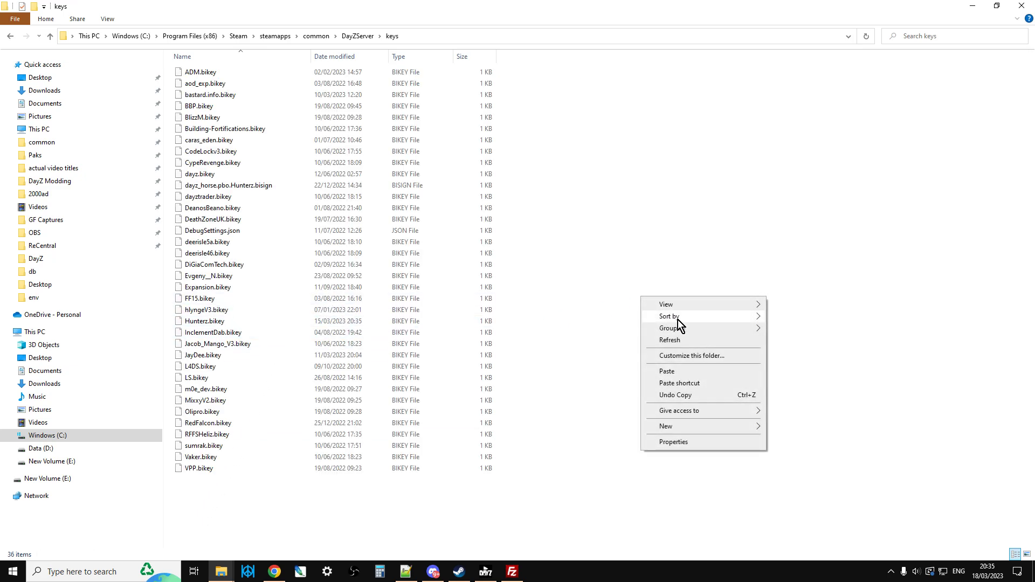
click(685, 373)
click(489, 203)
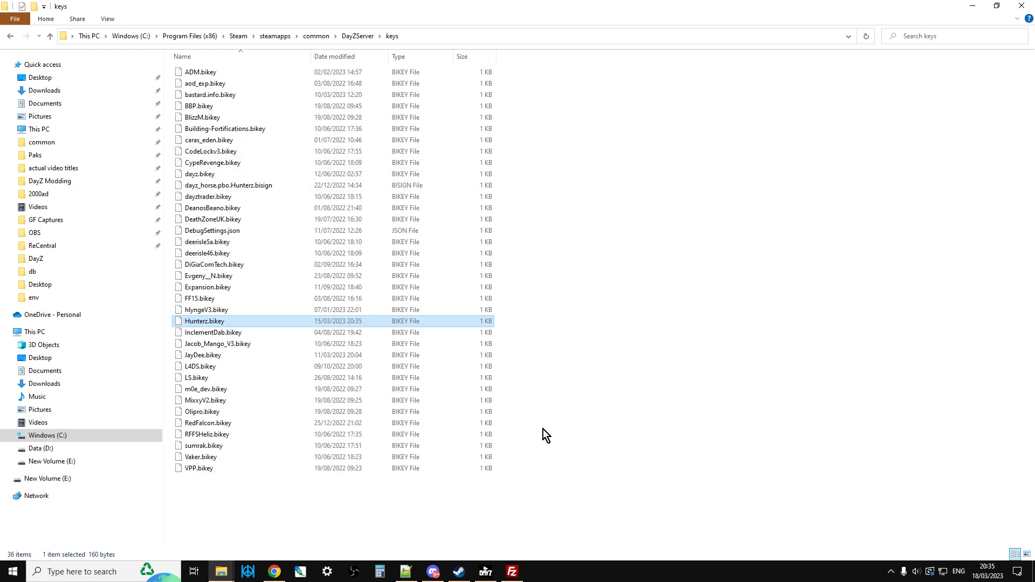
Step: Return to the DayZServer folder and open the st-zb-ch-v++-cat batch file for editing in Notepad++
click(50, 36)
scroll(386, 277, down, 5)
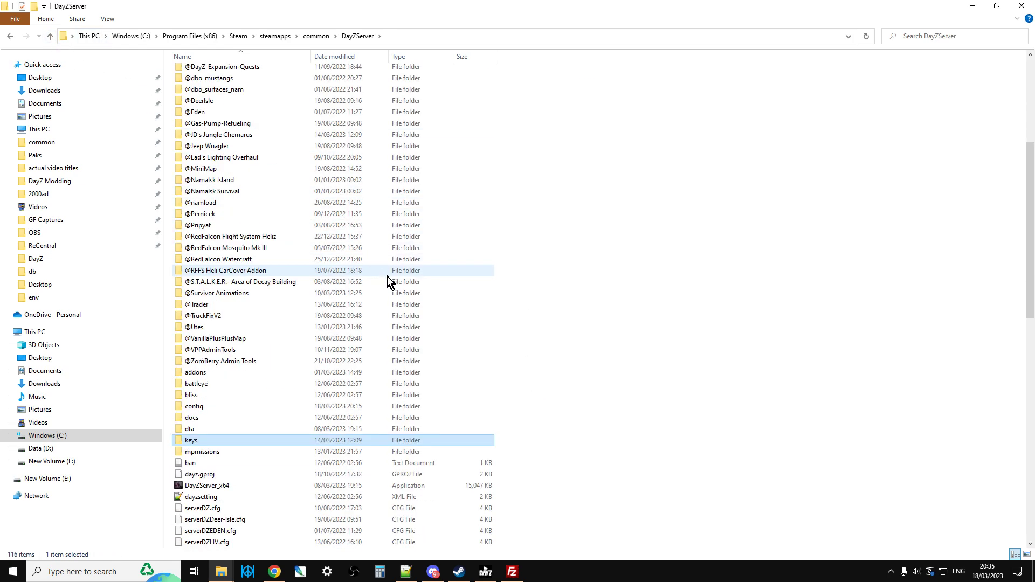
scroll(388, 278, down, 1)
scroll(388, 283, down, 1)
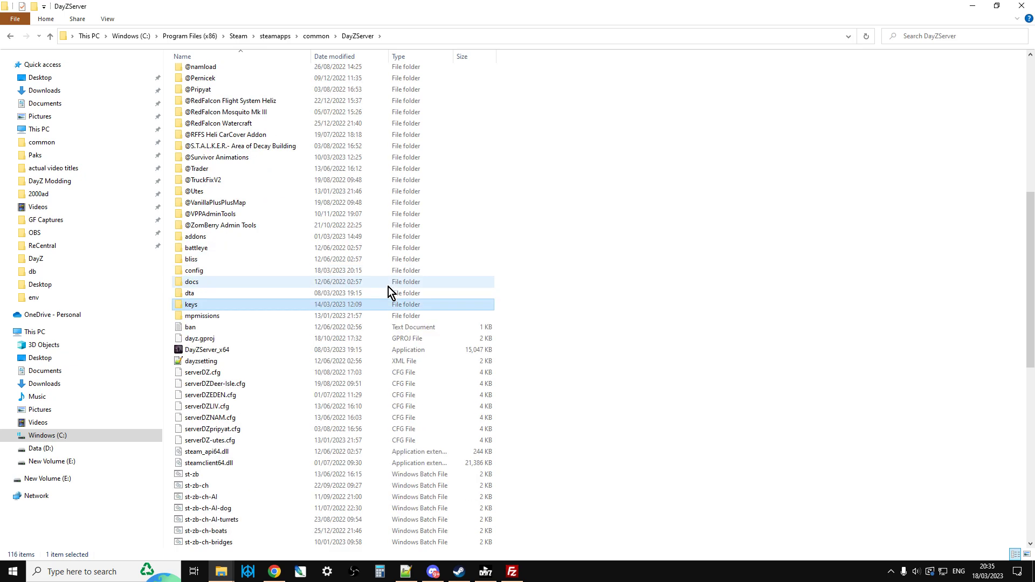
scroll(388, 291, down, 1)
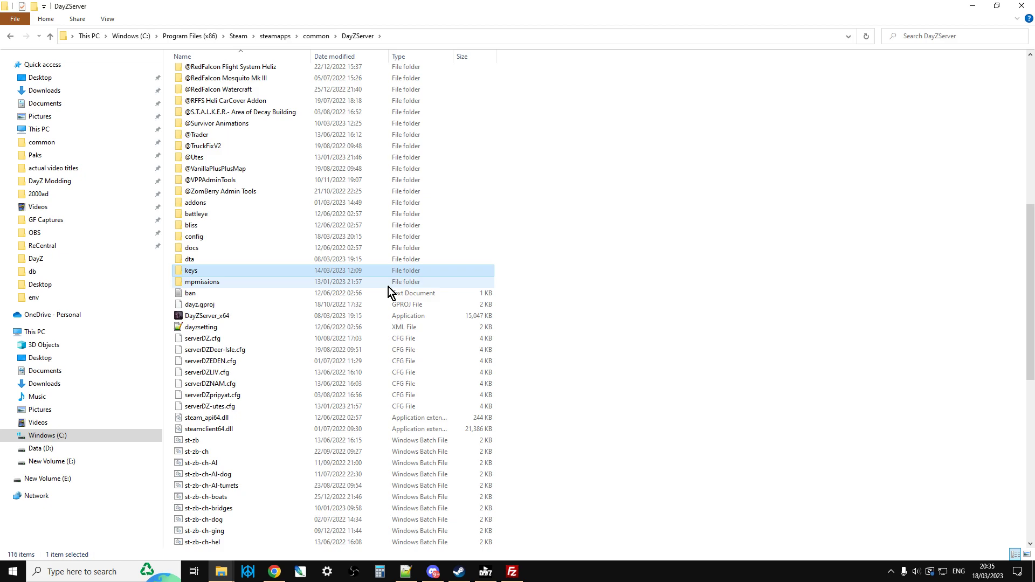
scroll(388, 286, down, 6)
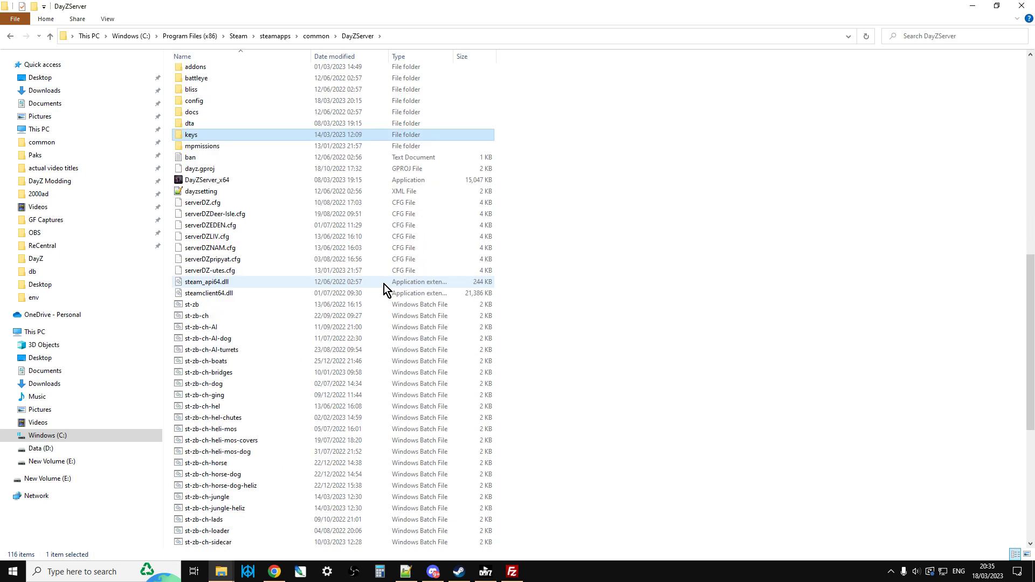
scroll(377, 356, down, 1)
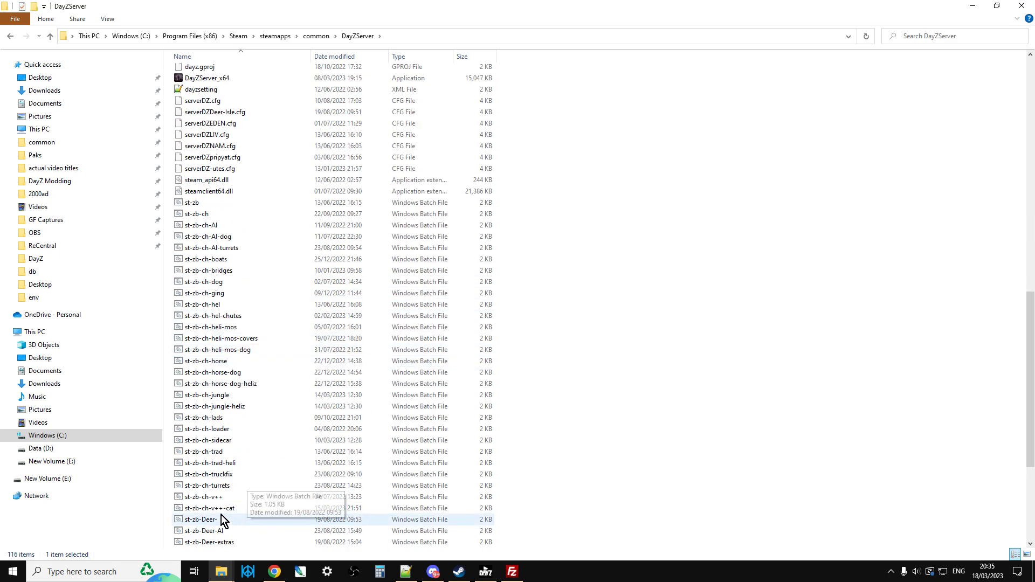
right_click(225, 513)
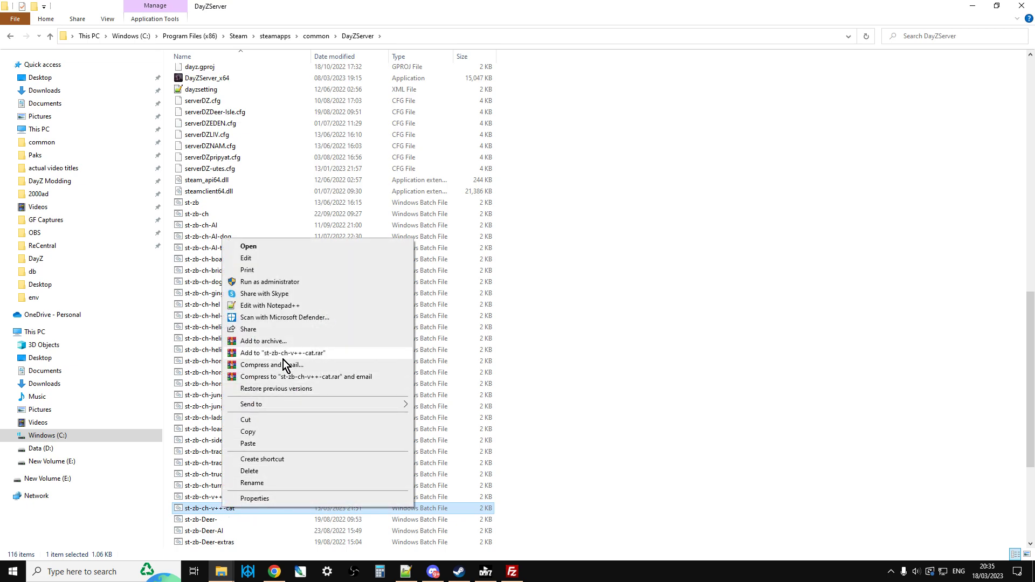
click(282, 305)
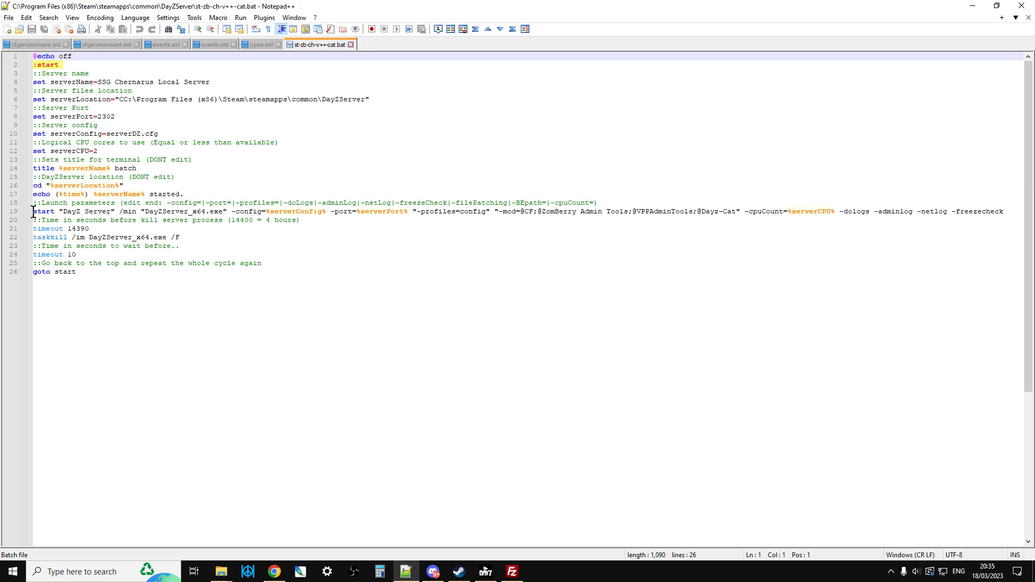
drag(33, 211, 59, 212)
click(59, 212)
drag(499, 211, 748, 211)
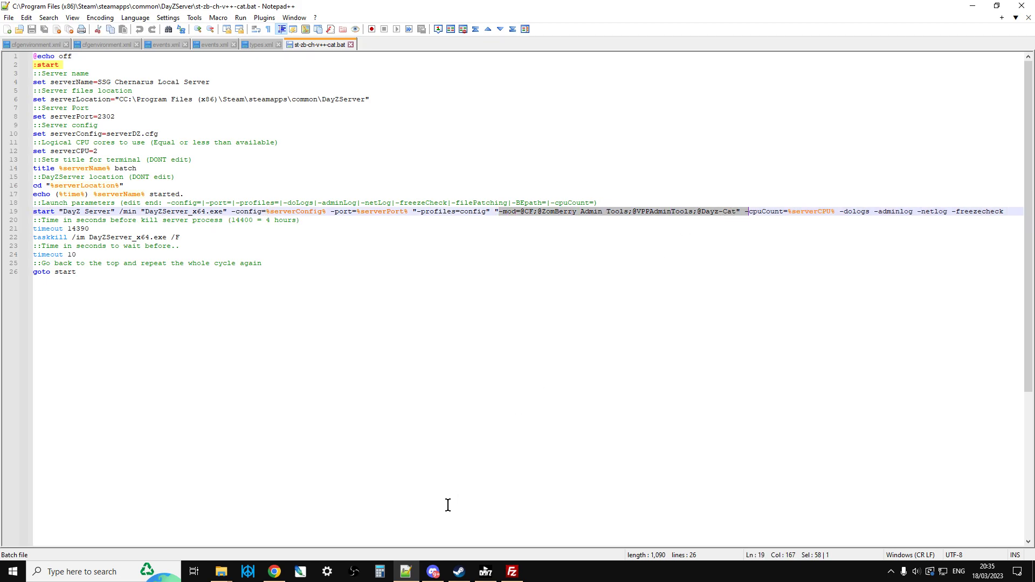
Step: Switch to Chrome, load the Nitrado services page in a new tab, and open the 4-slot DayZ server's web interface
click(300, 573)
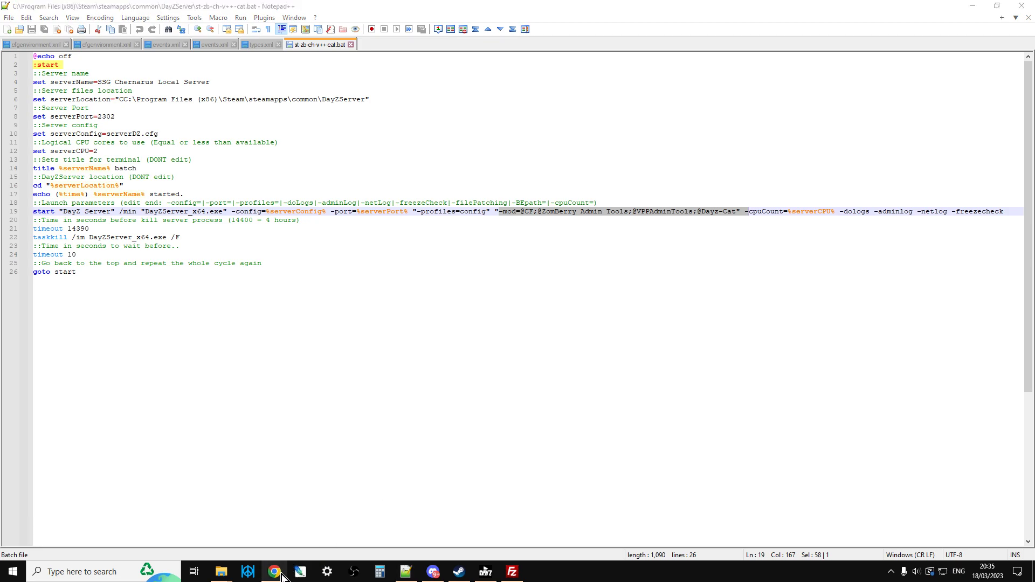
mouse_move(281, 577)
click(275, 517)
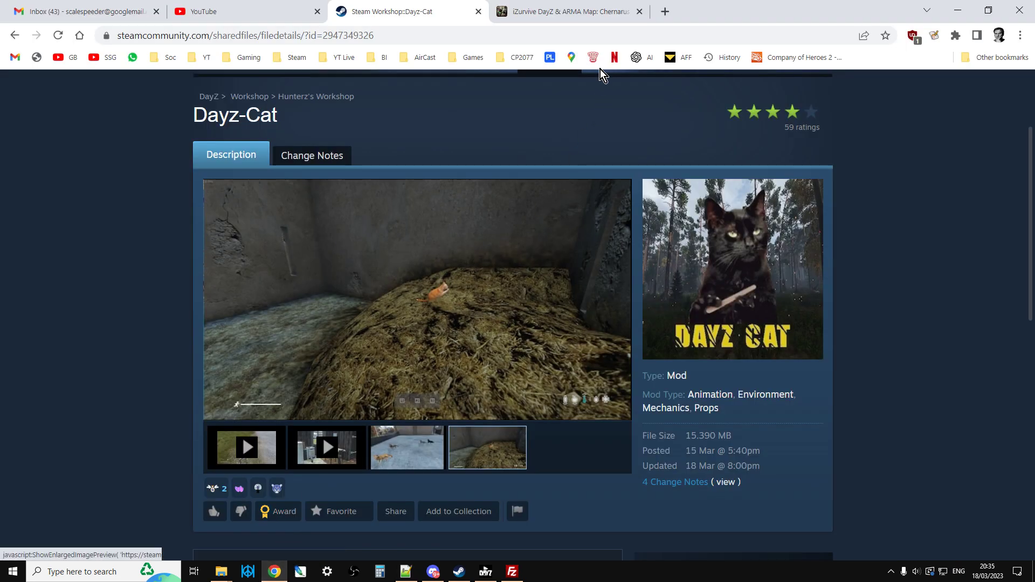
click(665, 12)
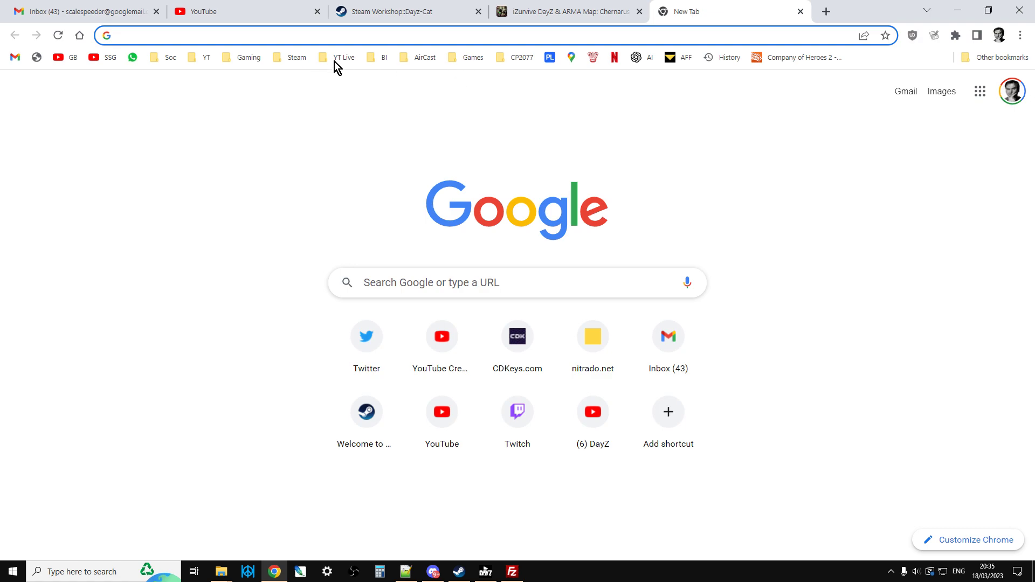
click(245, 59)
click(250, 76)
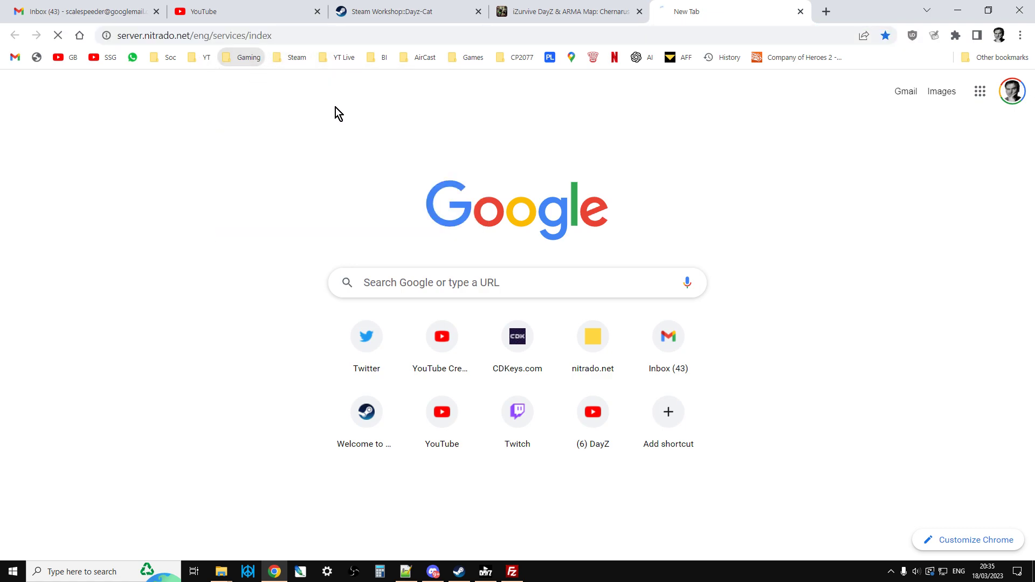
scroll(577, 290, down, 6)
scroll(577, 289, down, 8)
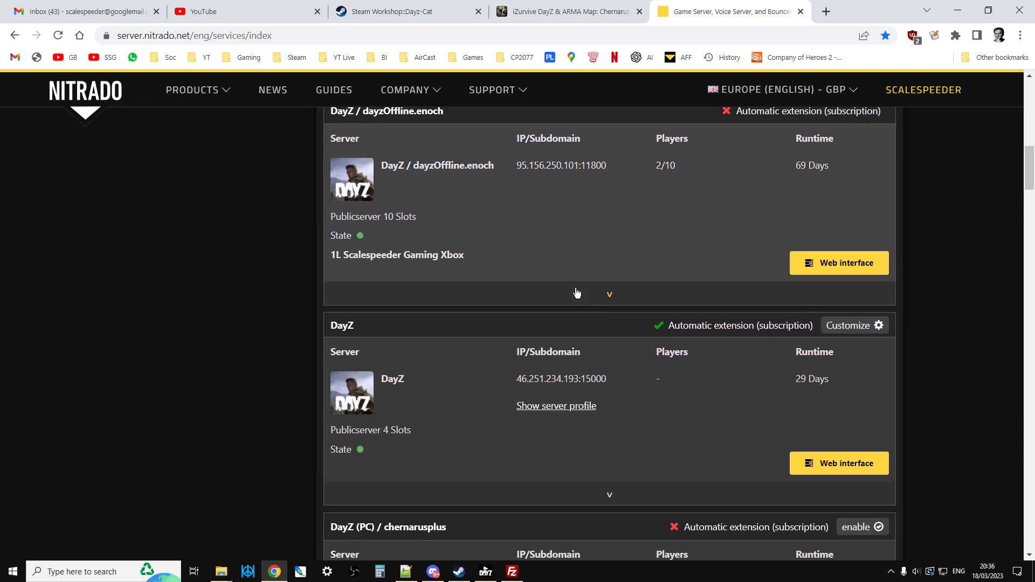
click(862, 393)
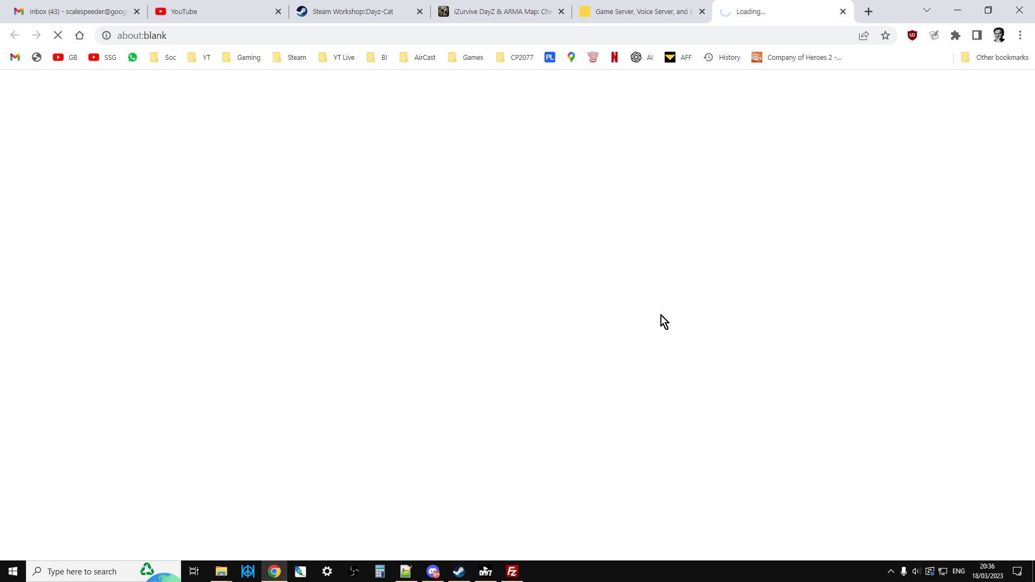
Step: Open the Nitrado server's general settings and locate the Additional mods field
scroll(593, 307, down, 4)
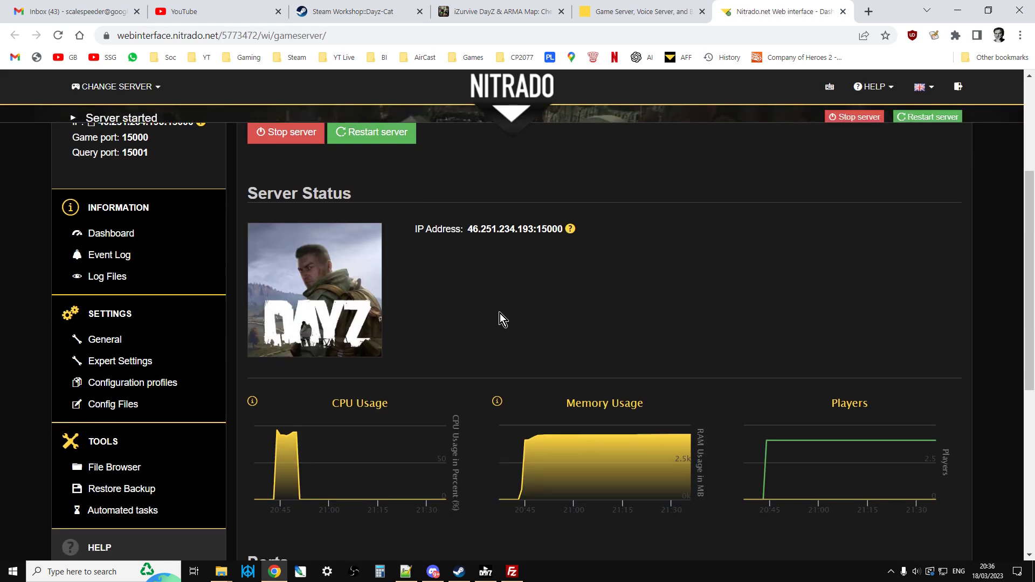
click(106, 339)
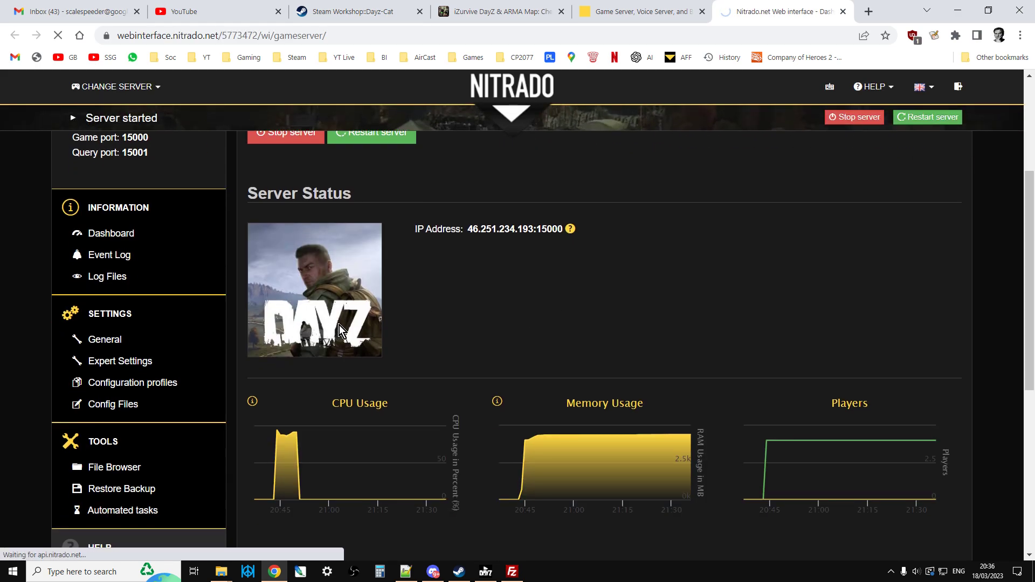
scroll(377, 334, down, 15)
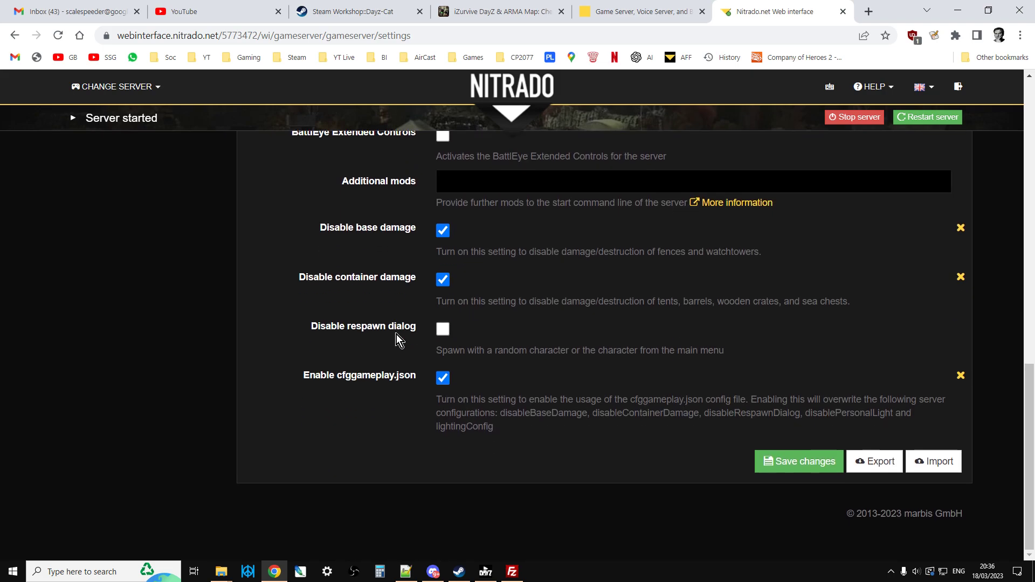
scroll(396, 334, up, 3)
click(500, 312)
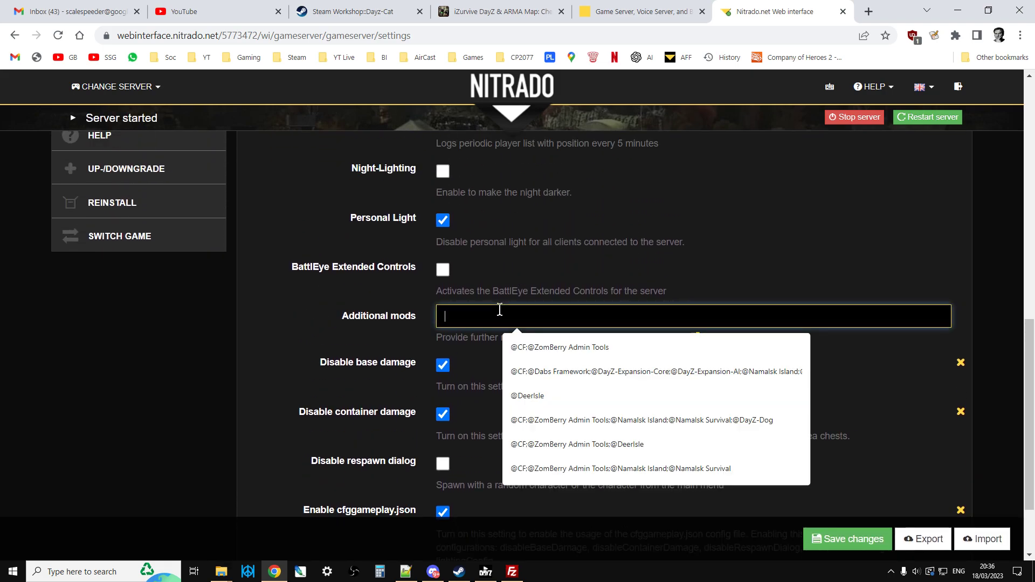
click(221, 573)
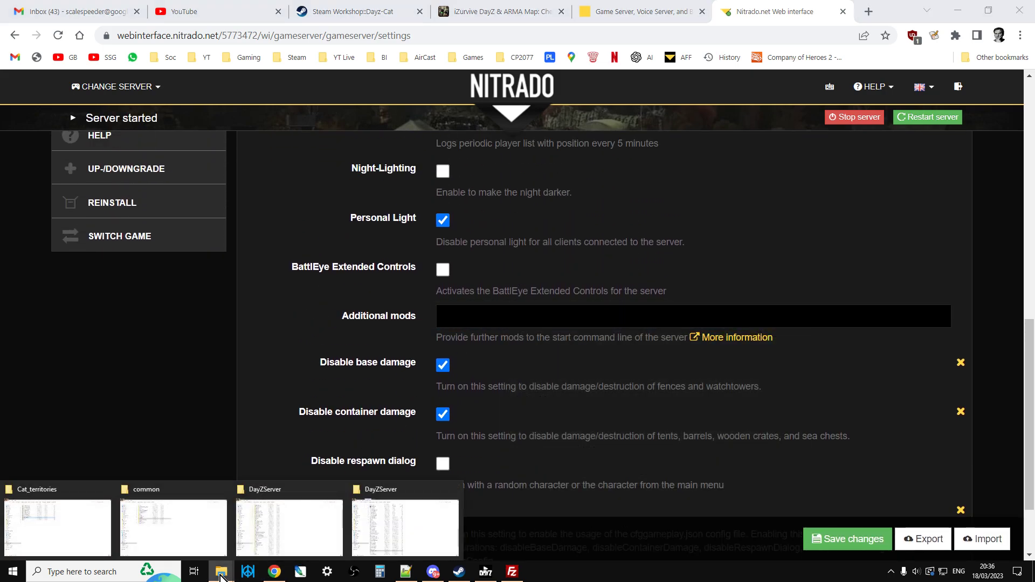
click(302, 535)
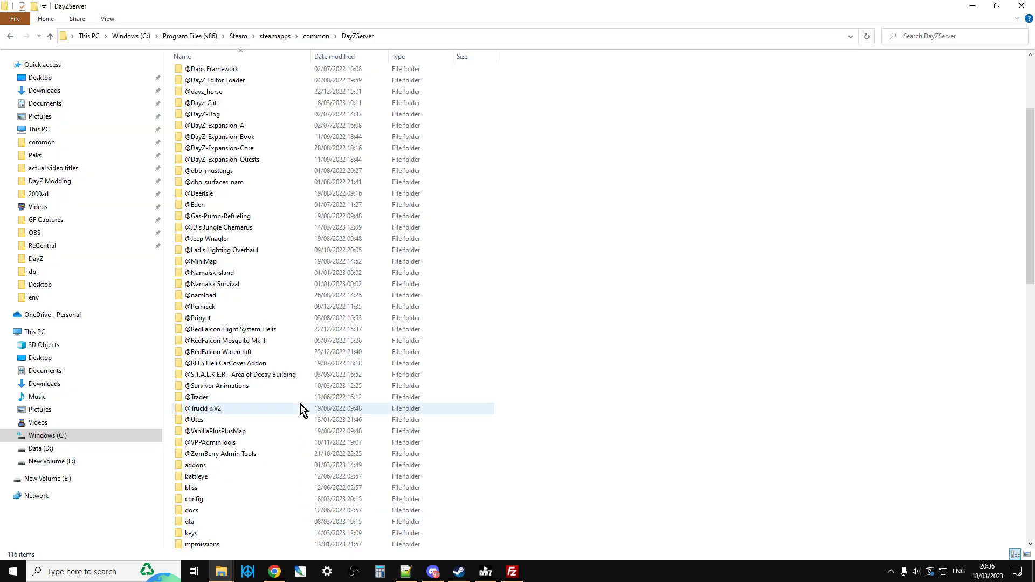
click(212, 108)
click(212, 104)
right_click(212, 105)
click(248, 134)
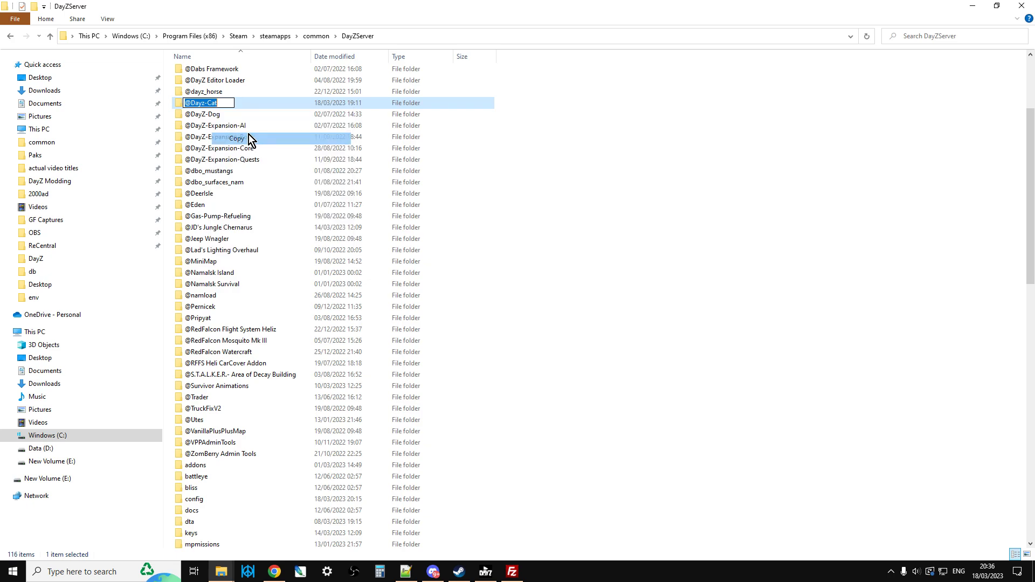
click(275, 572)
key(ctrl+v)
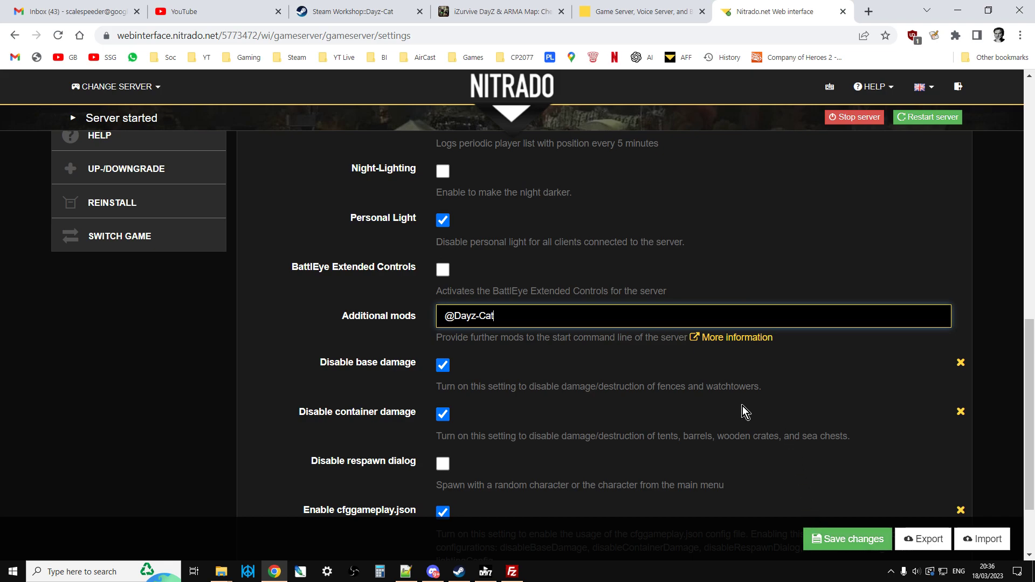
drag(518, 319, 376, 302)
key(BackSpace)
click(280, 580)
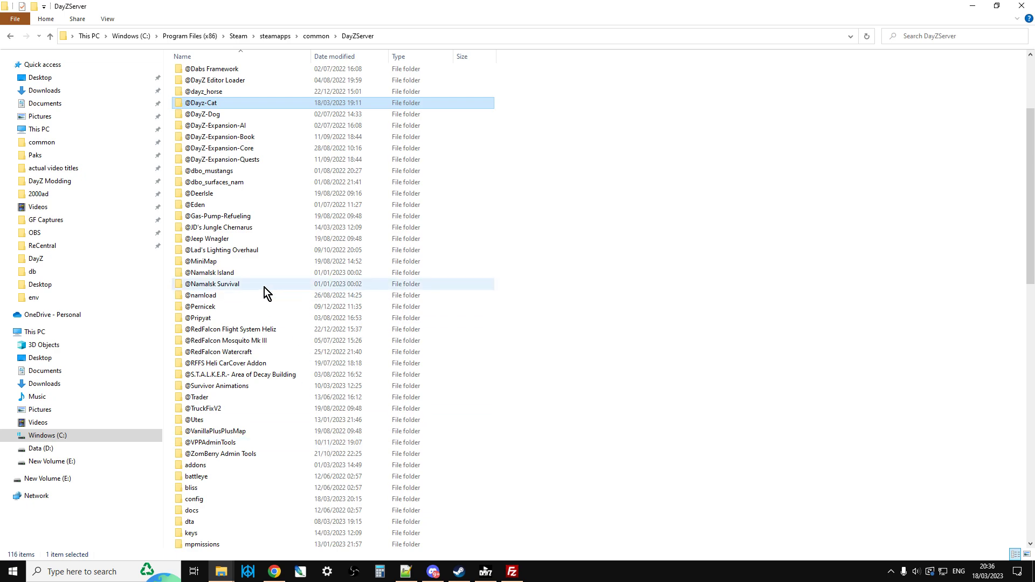
scroll(230, 274, up, 2)
scroll(230, 274, up, 1)
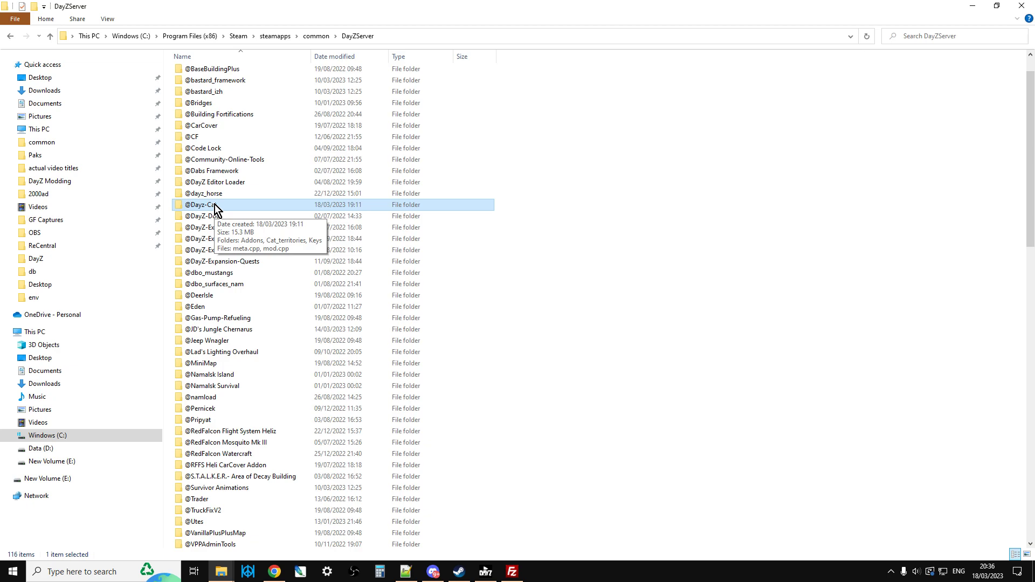
double_click(213, 207)
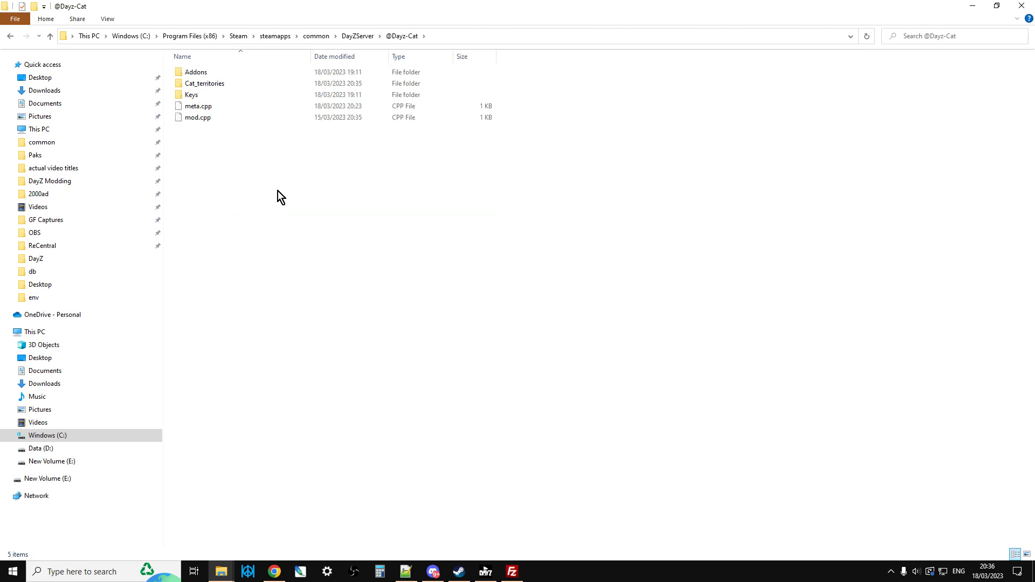
double_click(207, 87)
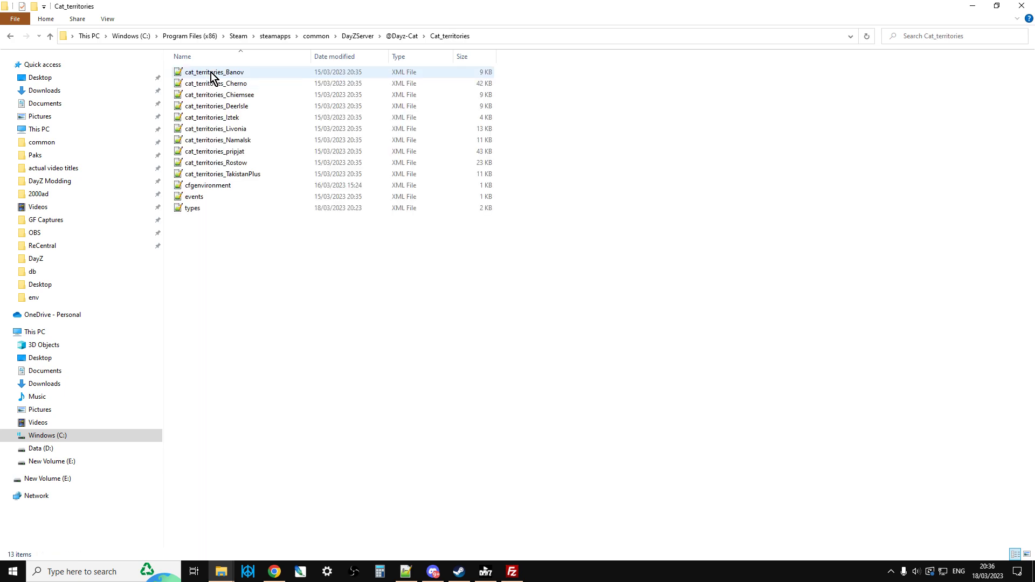
right_click(198, 212)
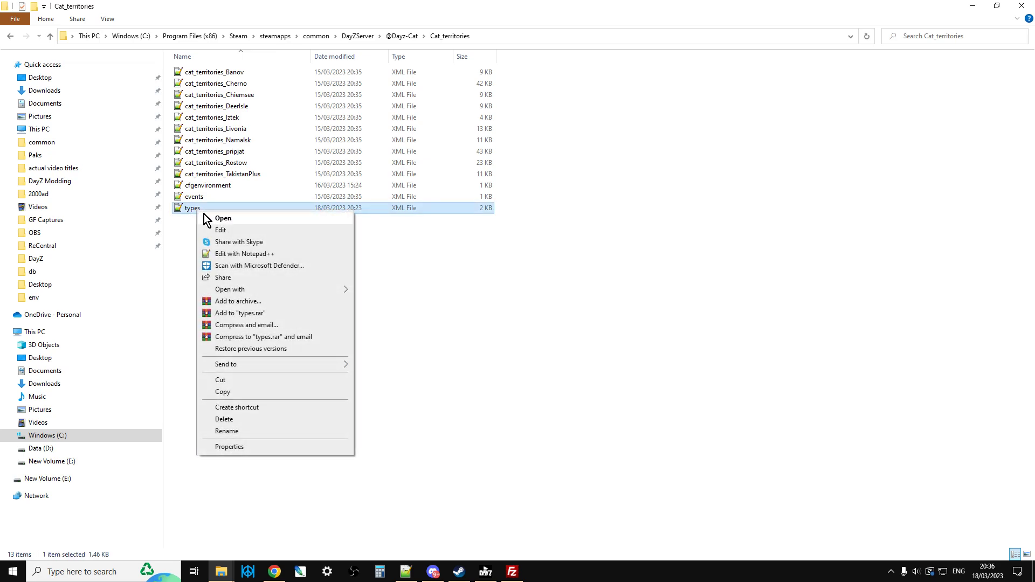
click(232, 254)
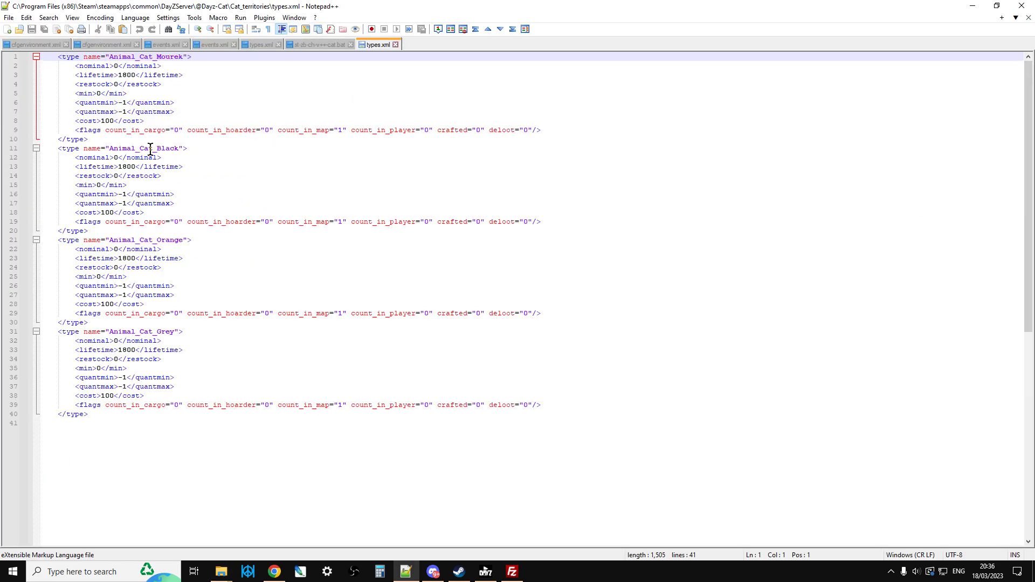
Step: Copy all four Animal_Cat type entries, and bring up the chernarusplus mission's types.xml
drag(55, 59, 351, 424)
right_click(158, 261)
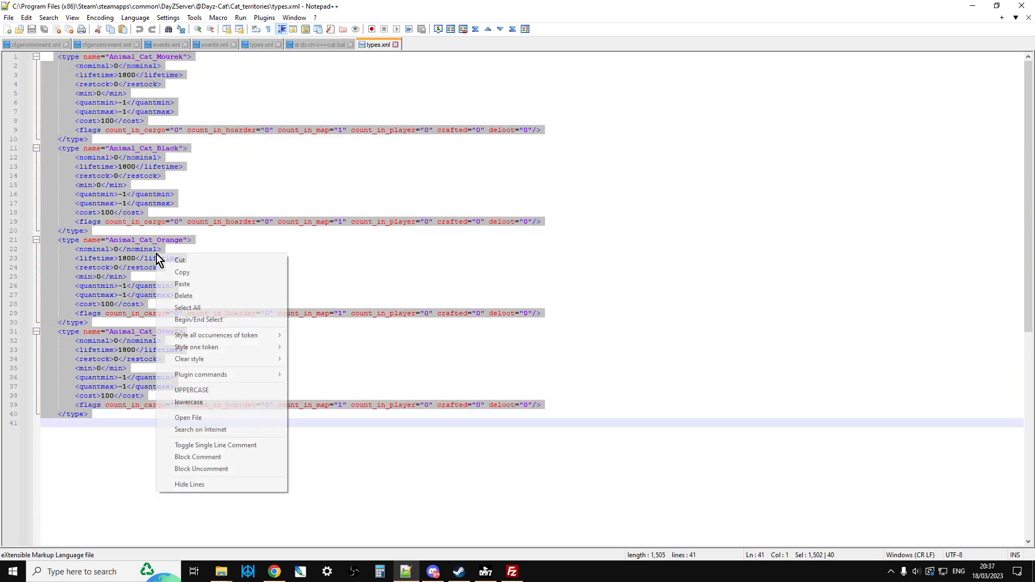
click(201, 273)
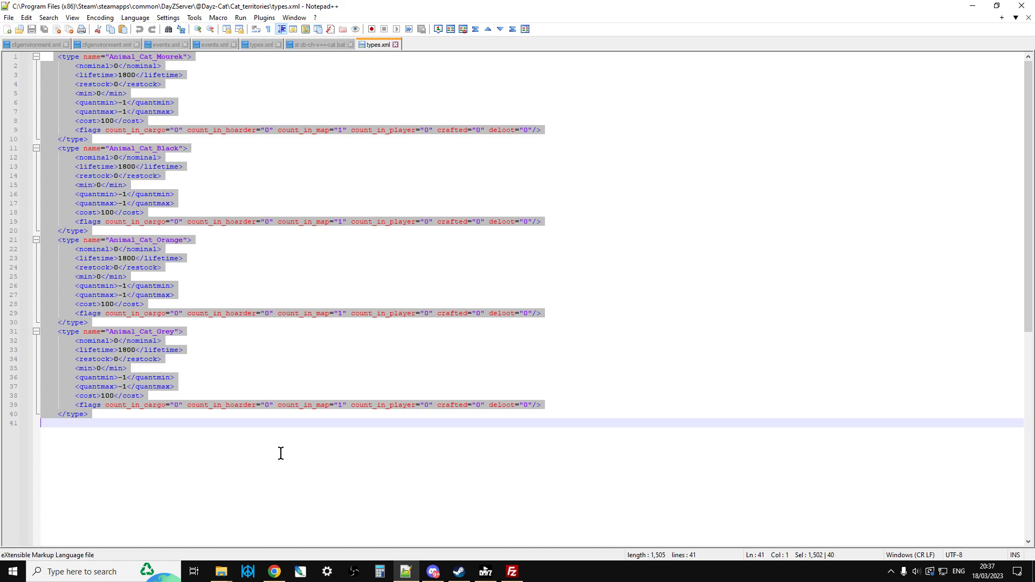
mouse_move(222, 570)
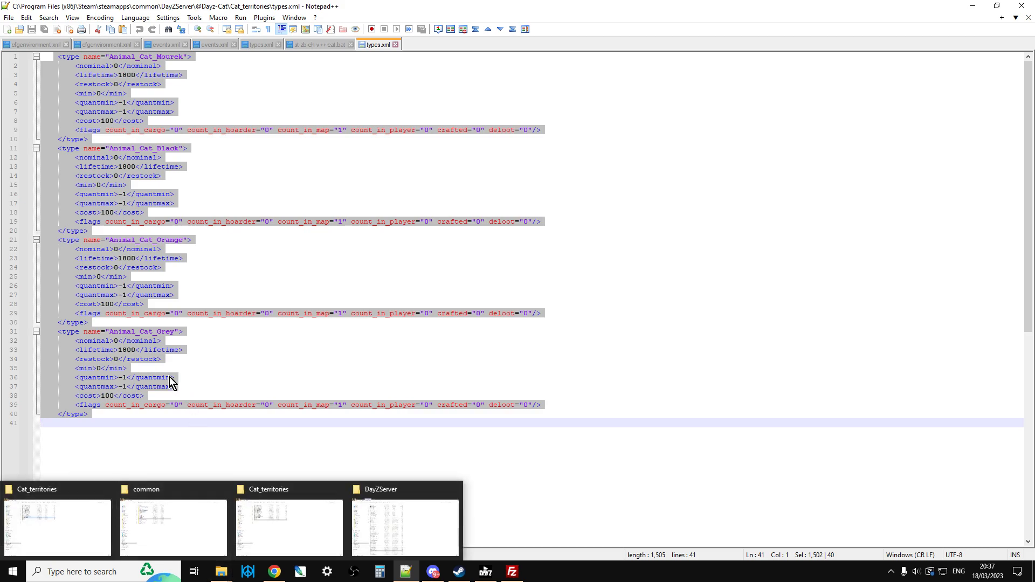
click(253, 46)
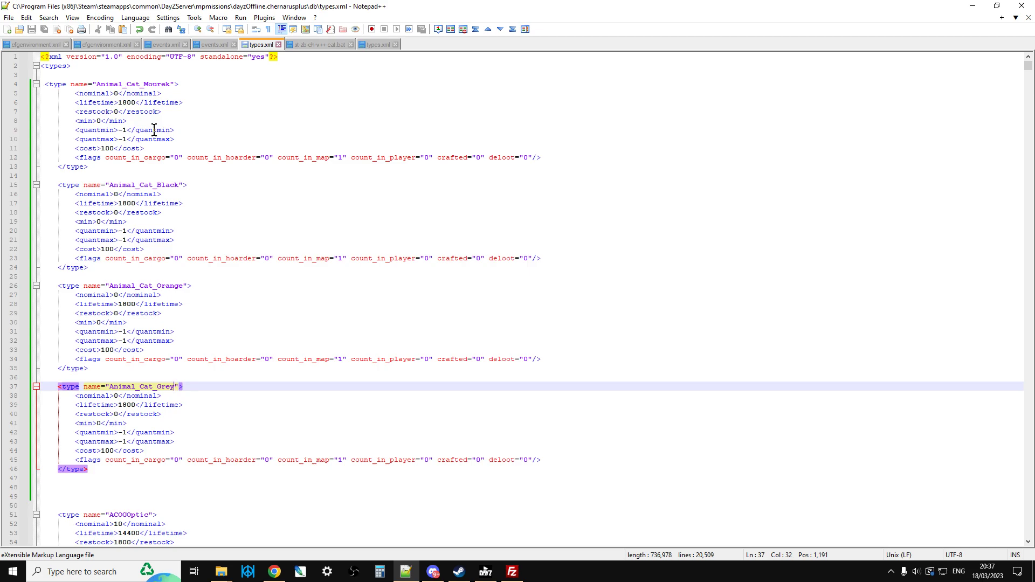
Step: Return to the Cat_territories folder in File Explorer and open its events.xml in Notepad++
click(222, 574)
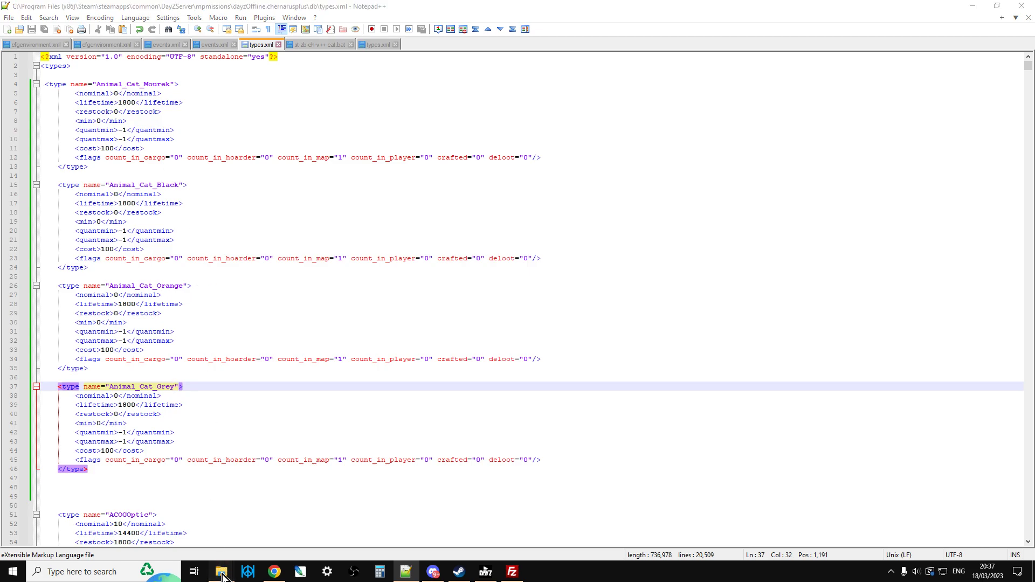
click(301, 528)
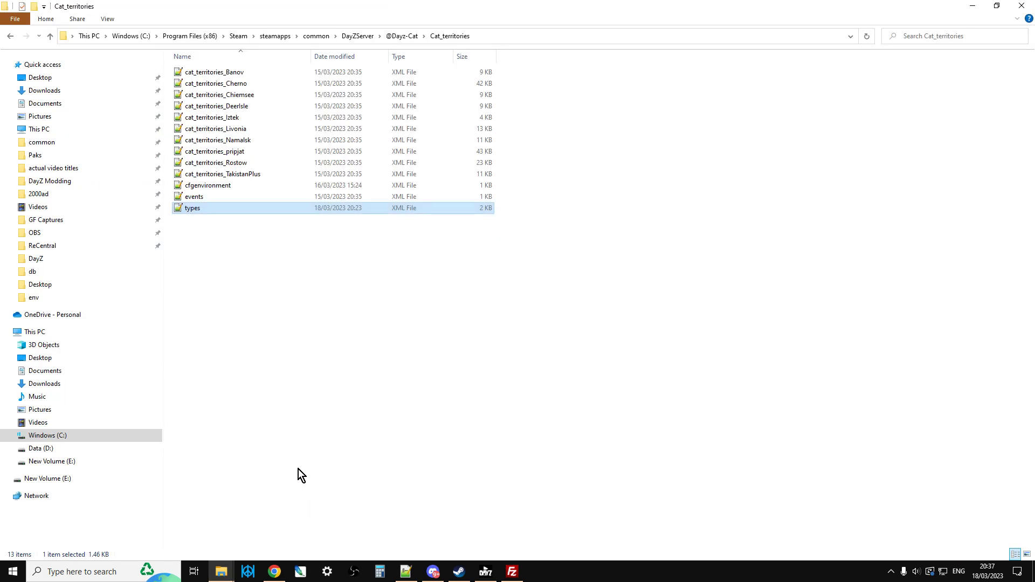
click(206, 198)
right_click(206, 197)
click(247, 238)
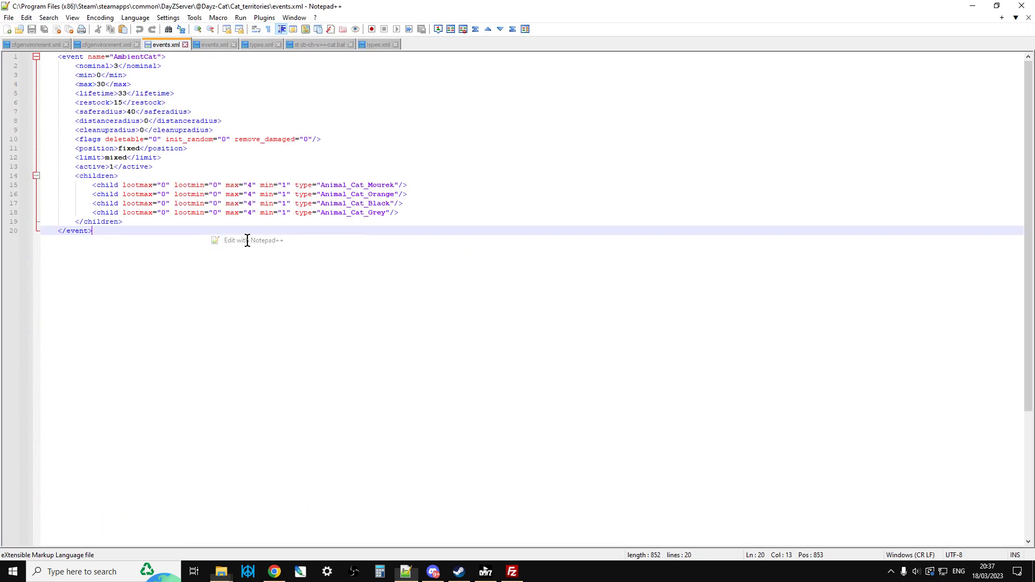
Step: Copy the whole AmbientCat event from the mod's events.xml, and go to the end of that event in the chernarusplus mission's events.xml
drag(56, 56, 205, 229)
right_click(197, 198)
click(229, 219)
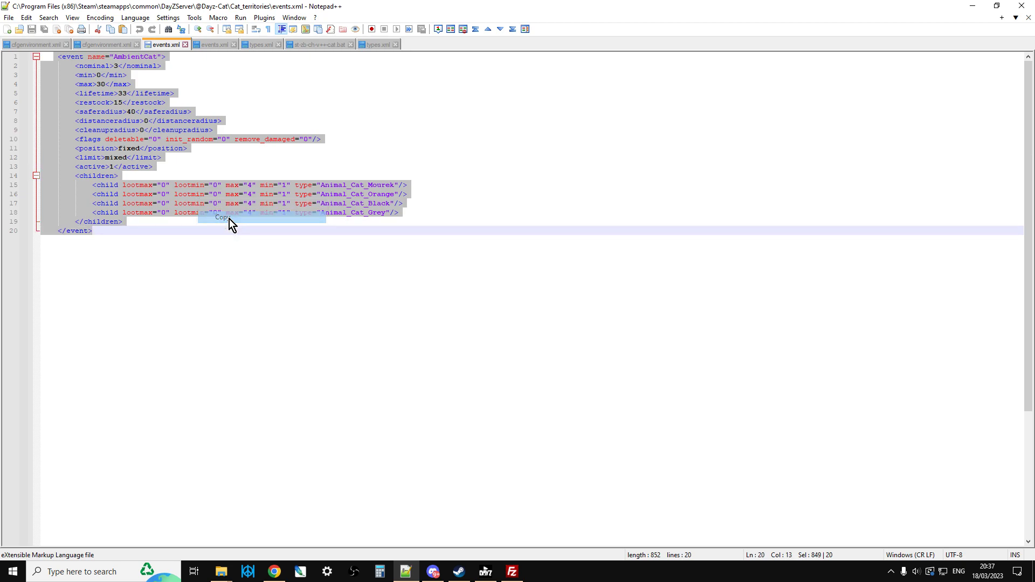
click(213, 48)
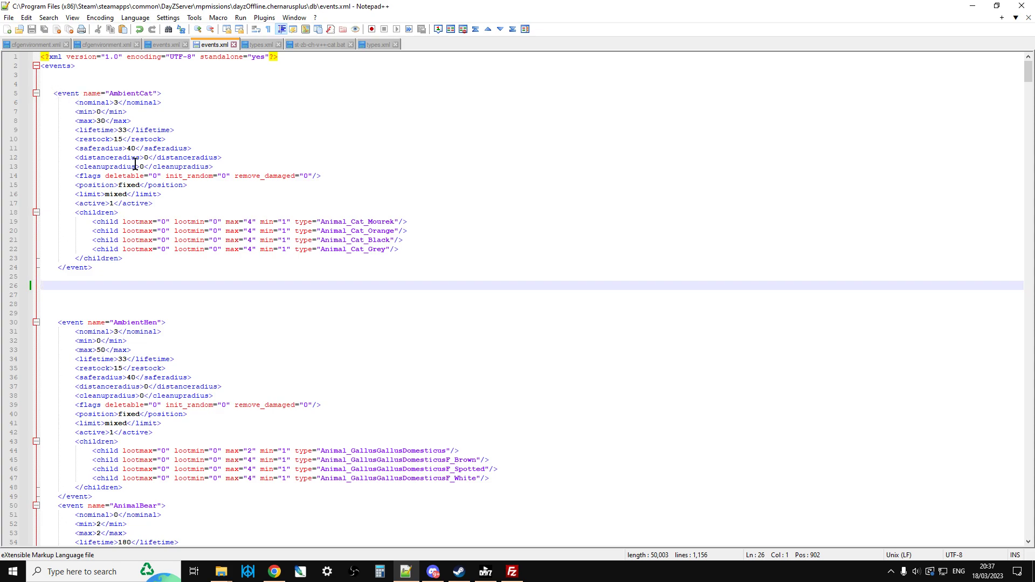
click(117, 268)
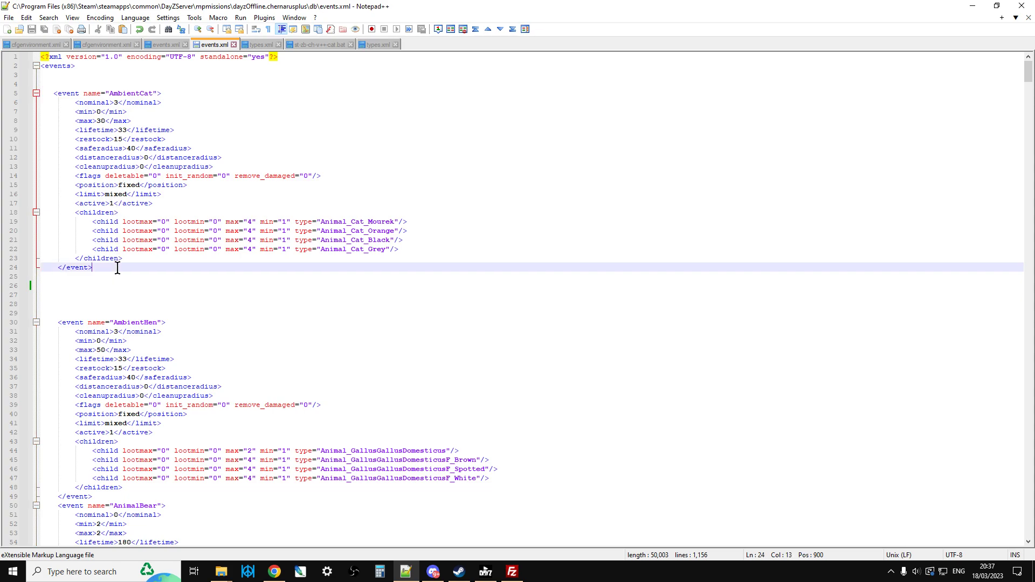
Step: Switch to File Explorer and copy cat_territories_Cherno from the mod's Cat_territories folder
click(220, 570)
click(287, 525)
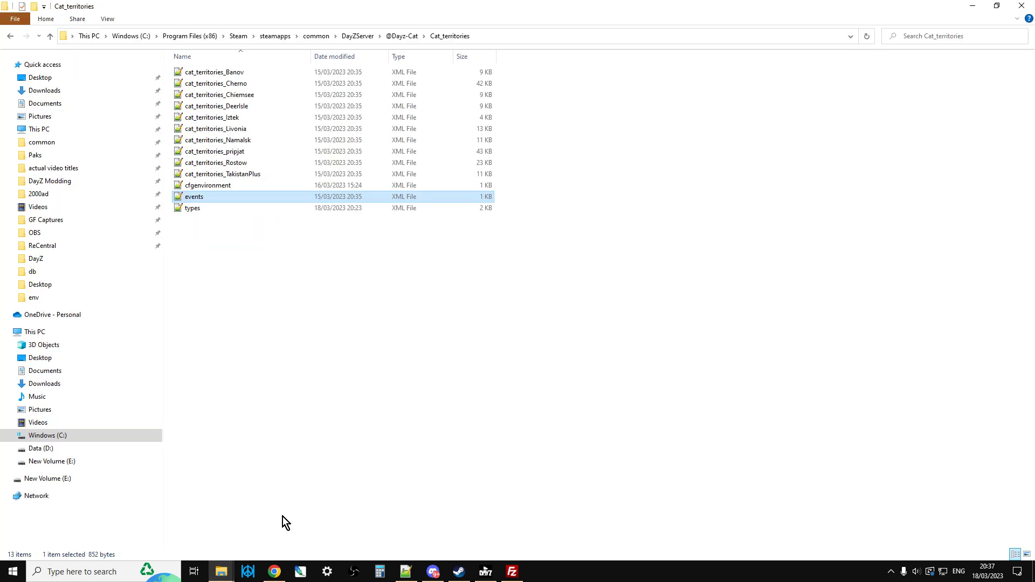
click(221, 131)
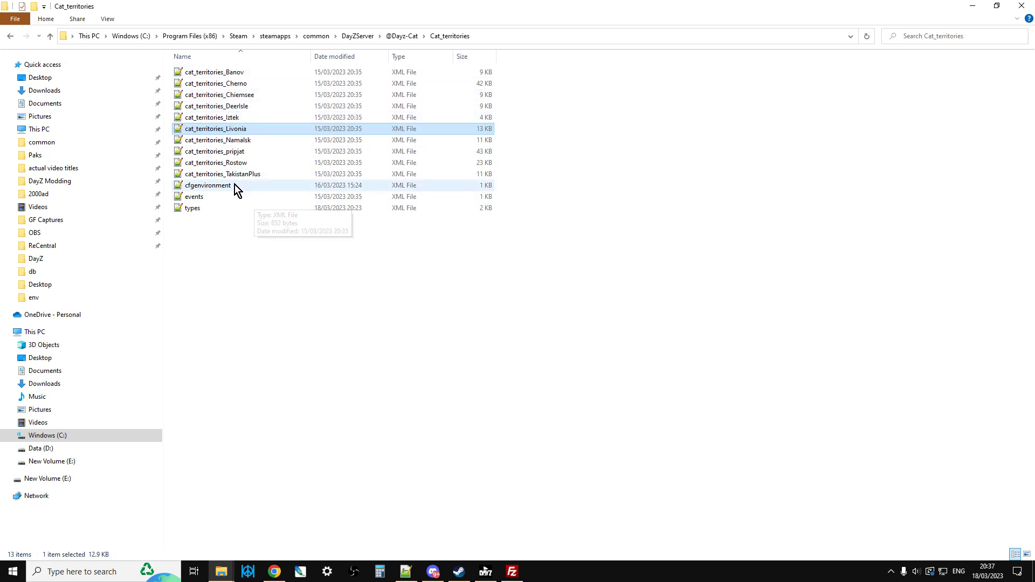
click(228, 86)
right_click(229, 86)
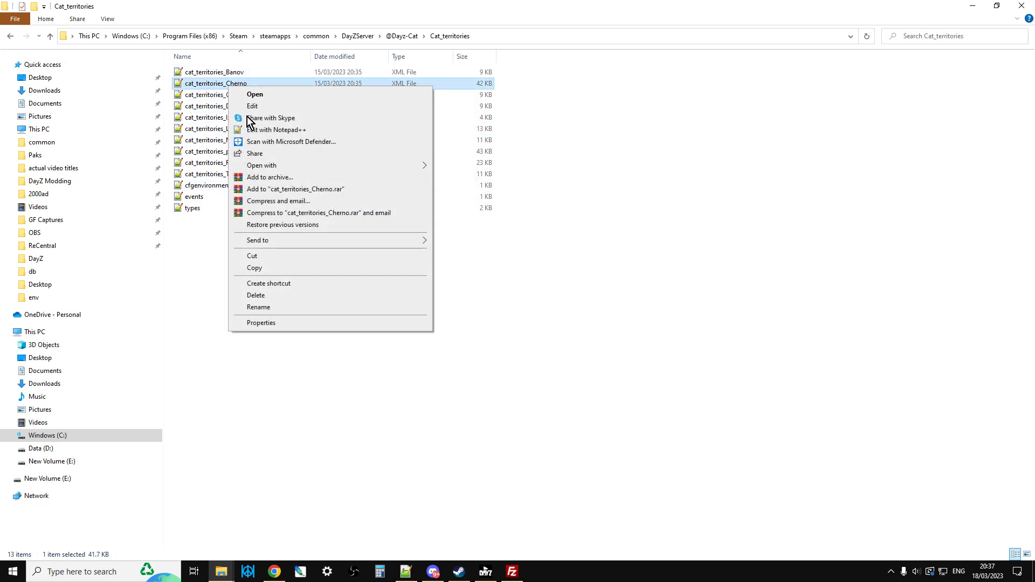
click(263, 269)
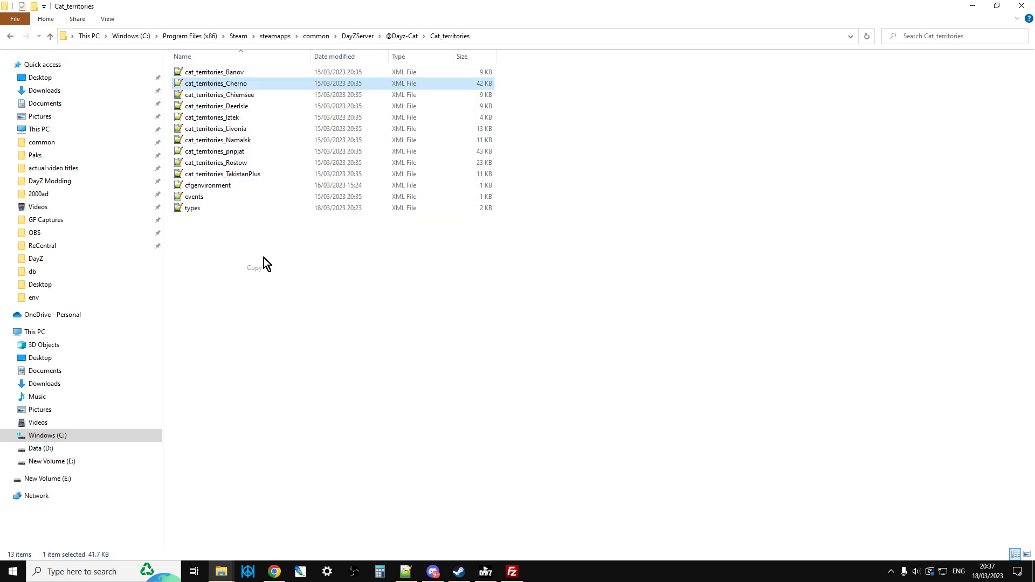
Step: Paste the copied territory file into the env folder of dayzOffline.chernarusplus under DayZServer's mpmissions
click(50, 37)
click(50, 38)
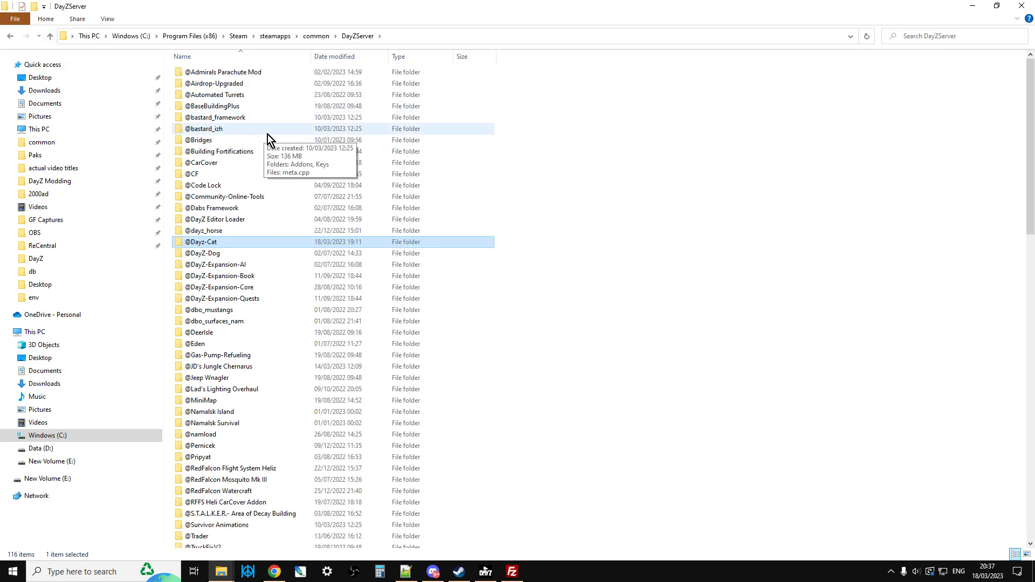
scroll(268, 139, down, 10)
click(208, 349)
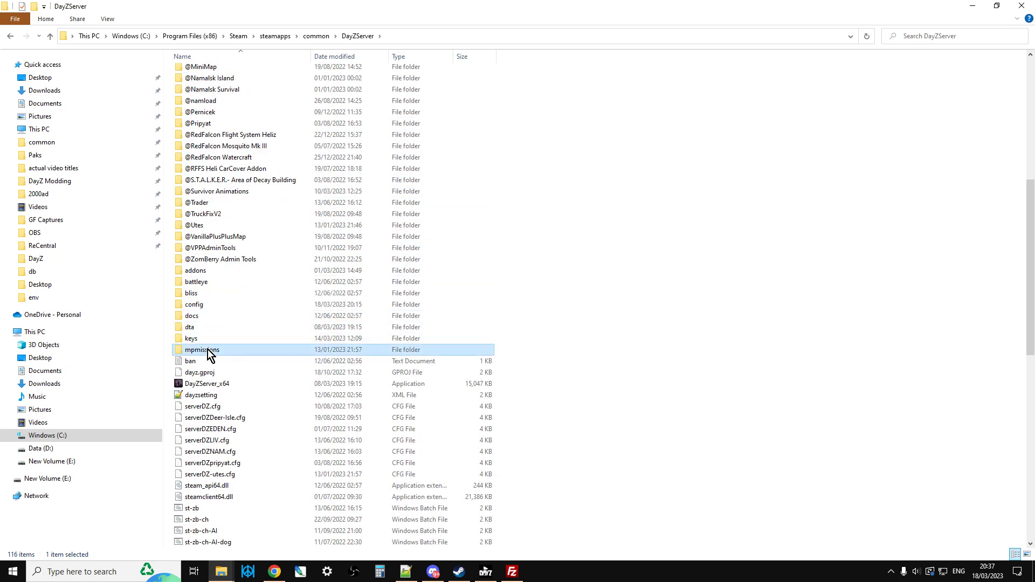
double_click(208, 349)
double_click(217, 75)
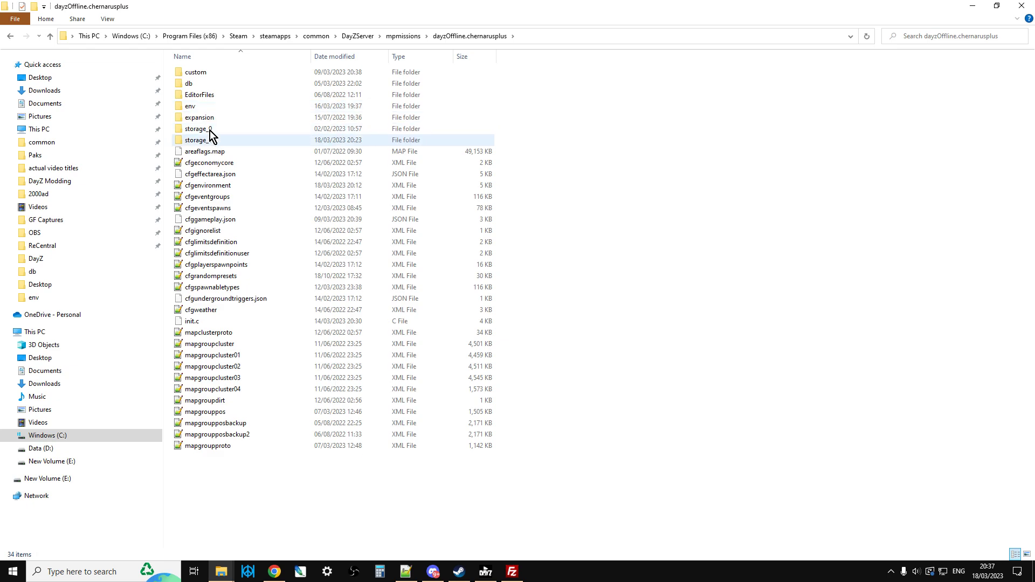
double_click(206, 106)
right_click(275, 299)
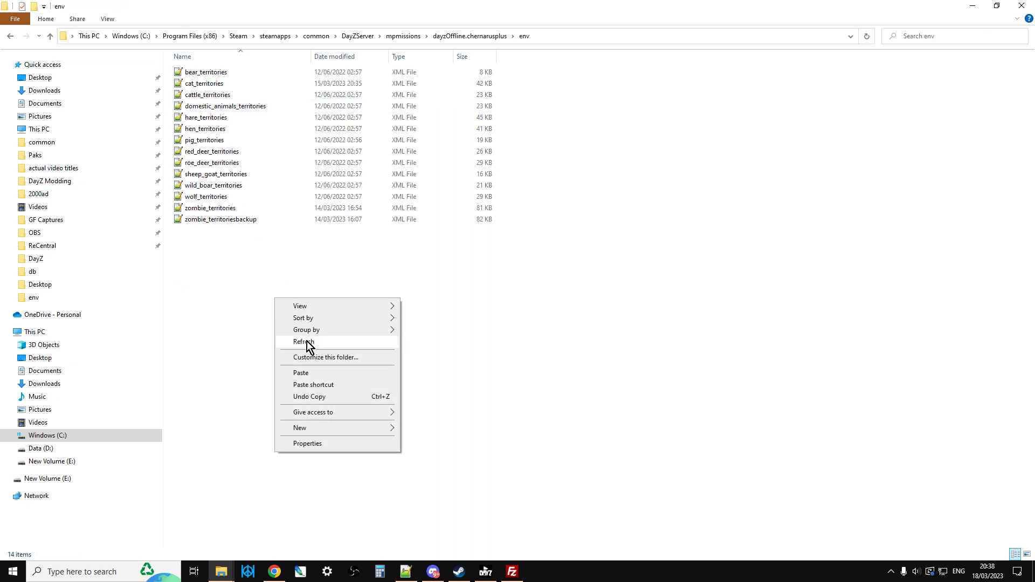
click(311, 375)
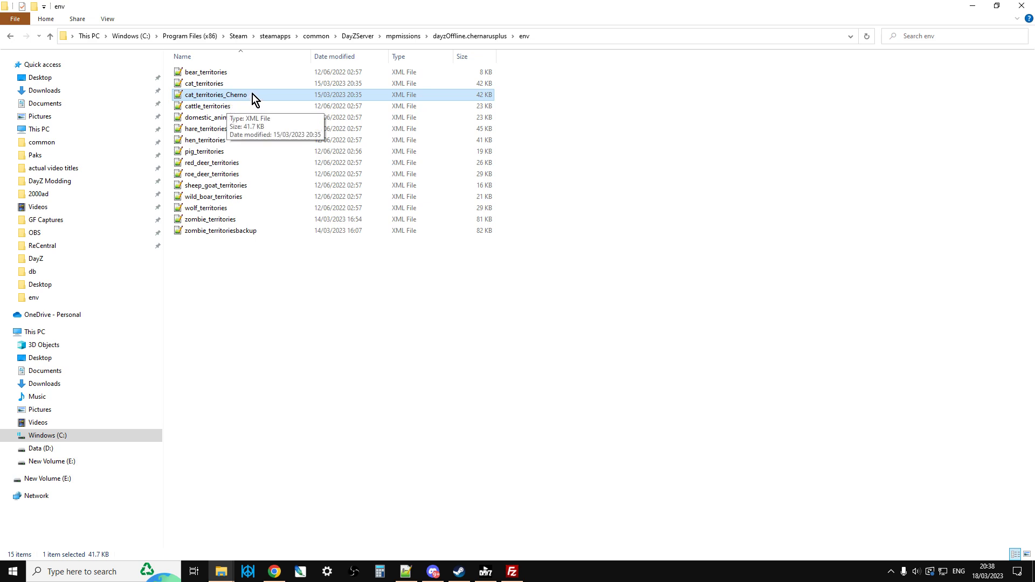
Step: Try to rename the pasted cat_territories_Cherno file as cat_territories, declining the numbered alternative name
click(232, 98)
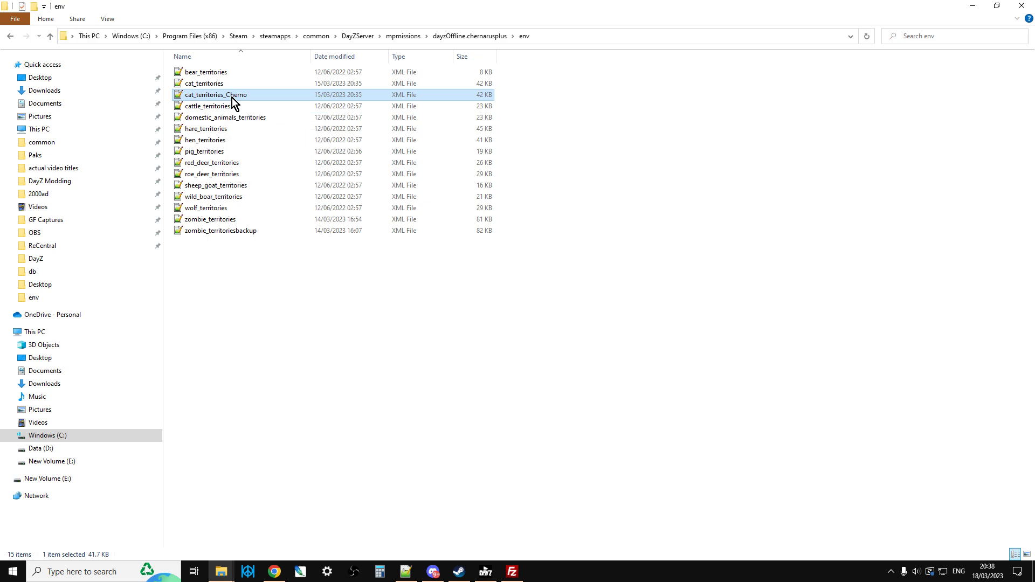
drag(223, 94, 254, 94)
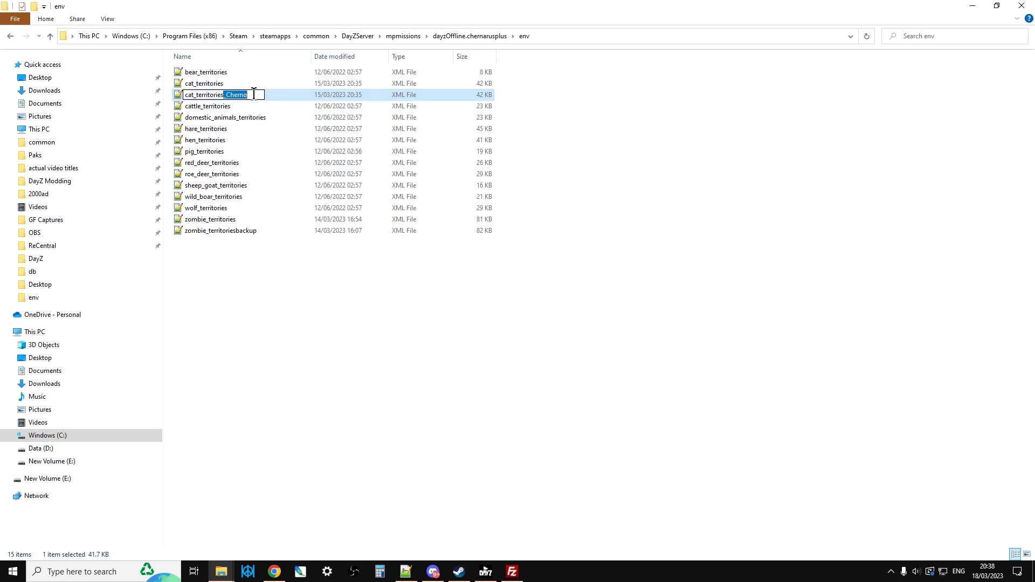
key(BackSpace)
key(Return)
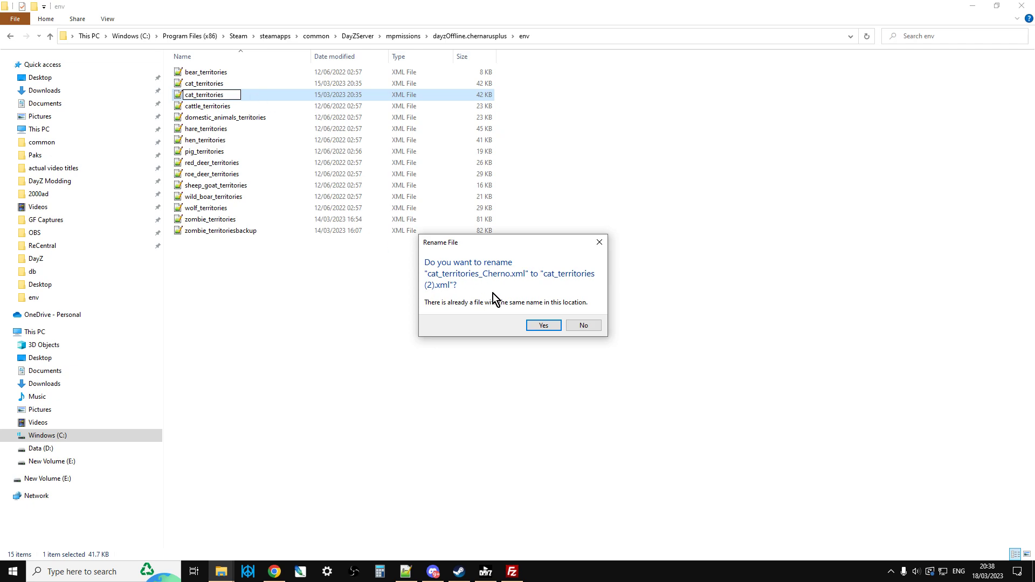
click(587, 327)
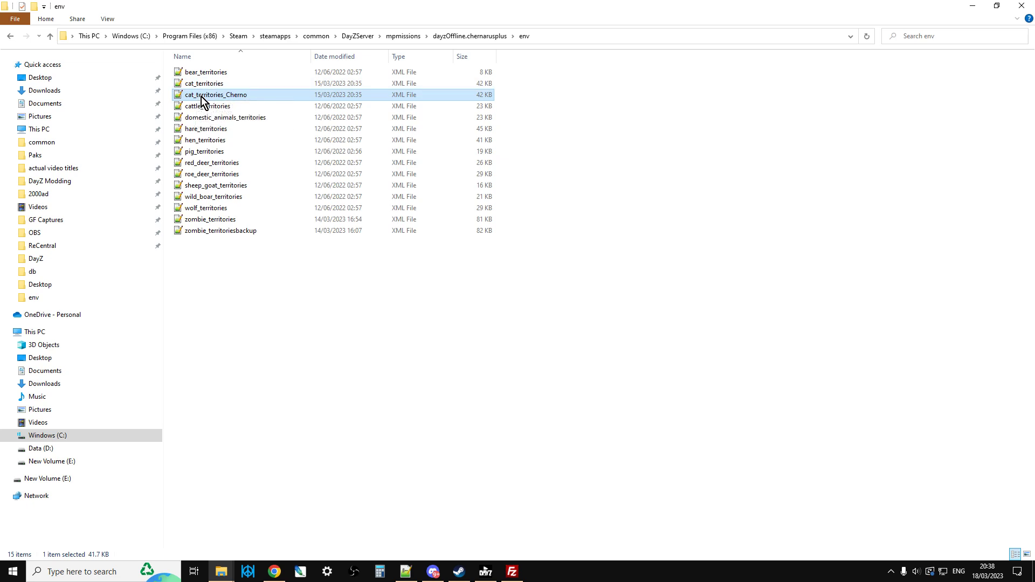
click(50, 37)
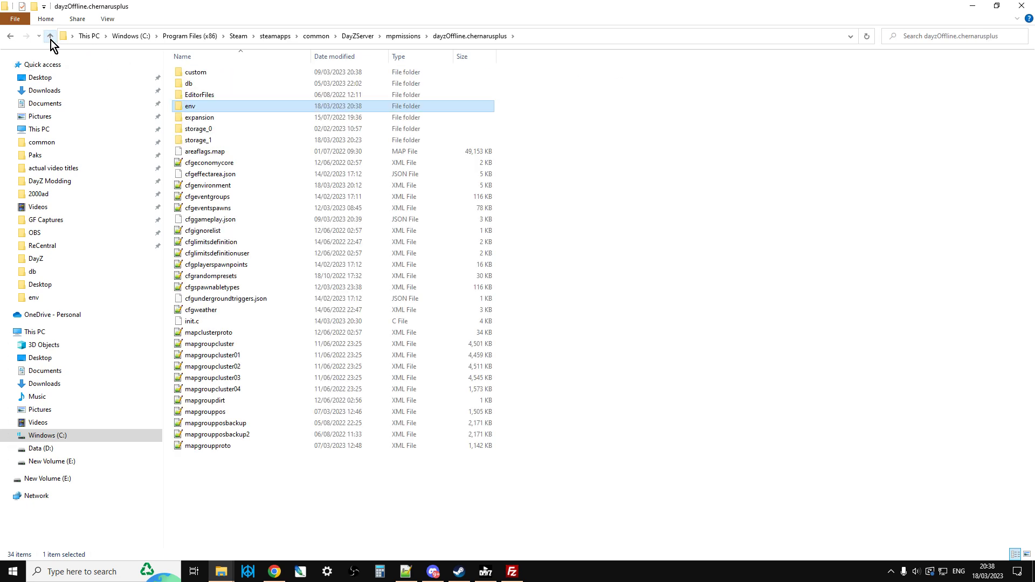
click(50, 37)
click(50, 37)
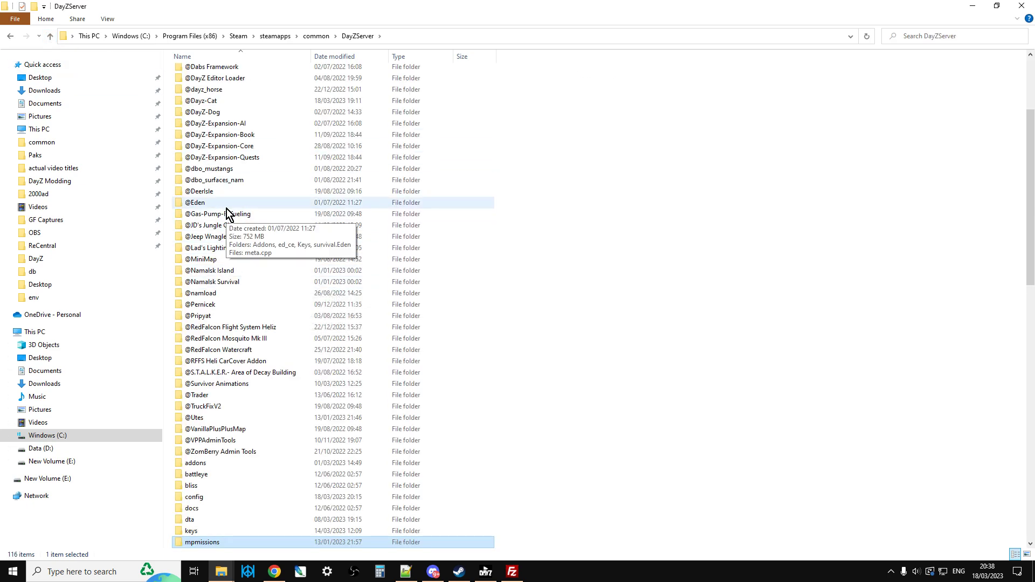
double_click(204, 101)
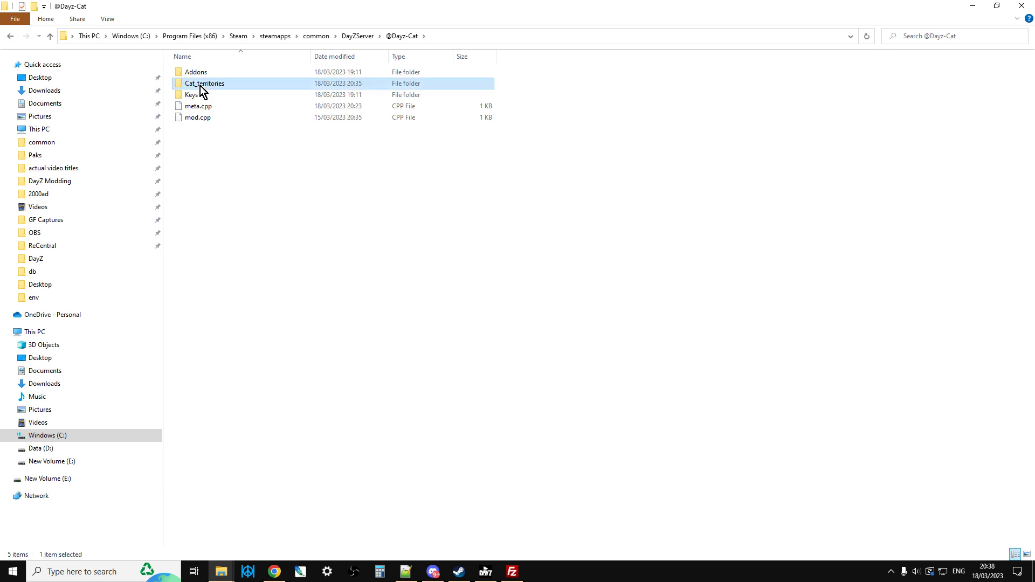
double_click(200, 86)
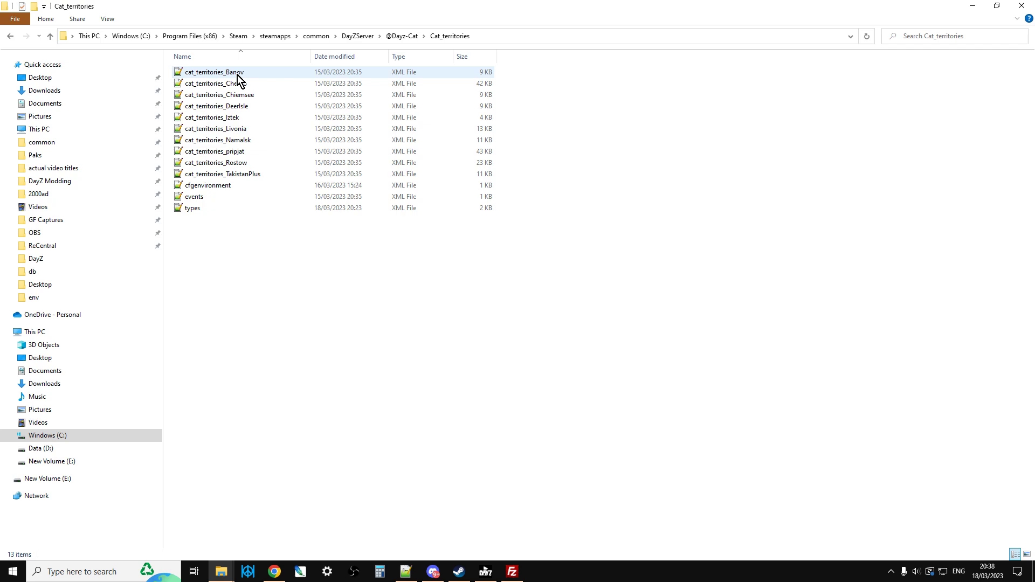
right_click(212, 189)
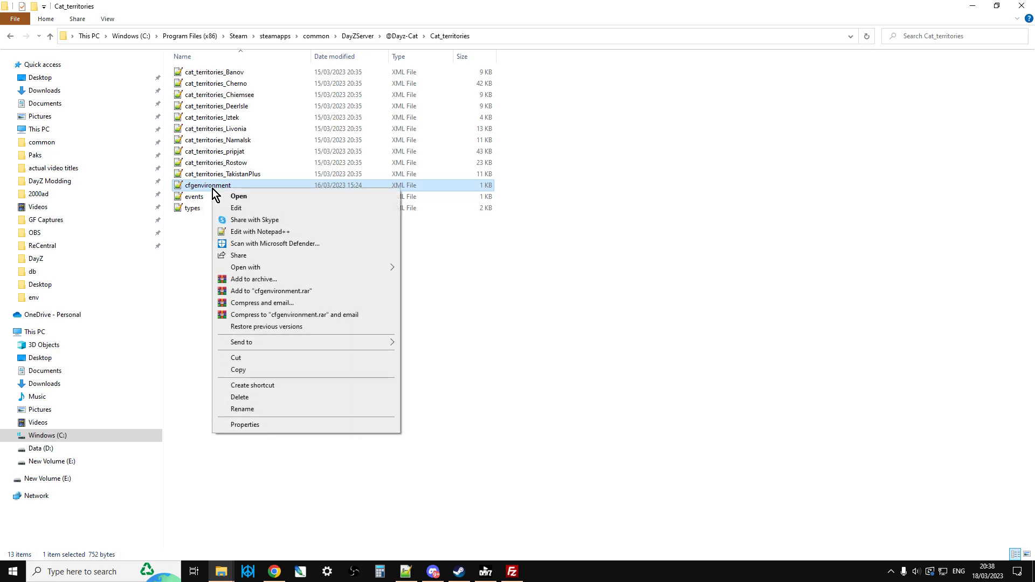
click(249, 232)
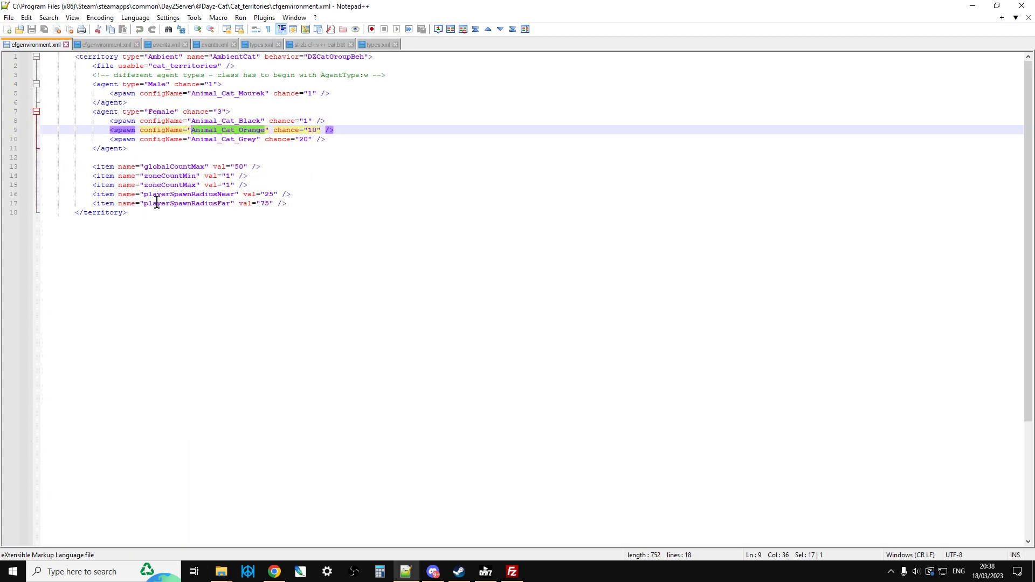
Step: Copy the entire AmbientCat territory block from the mod's cfgenvironment.xml
drag(71, 56, 286, 212)
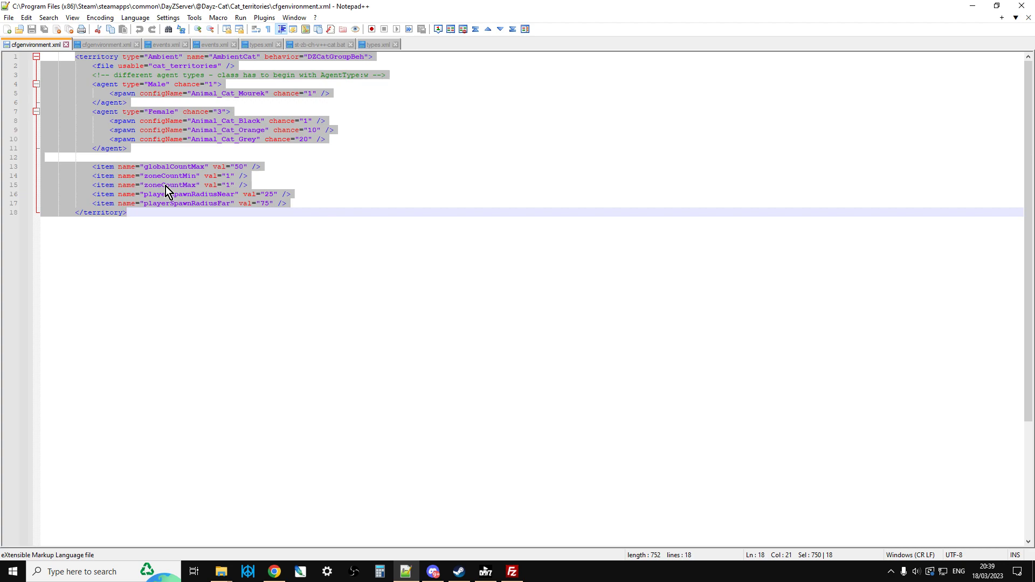
right_click(145, 128)
click(165, 145)
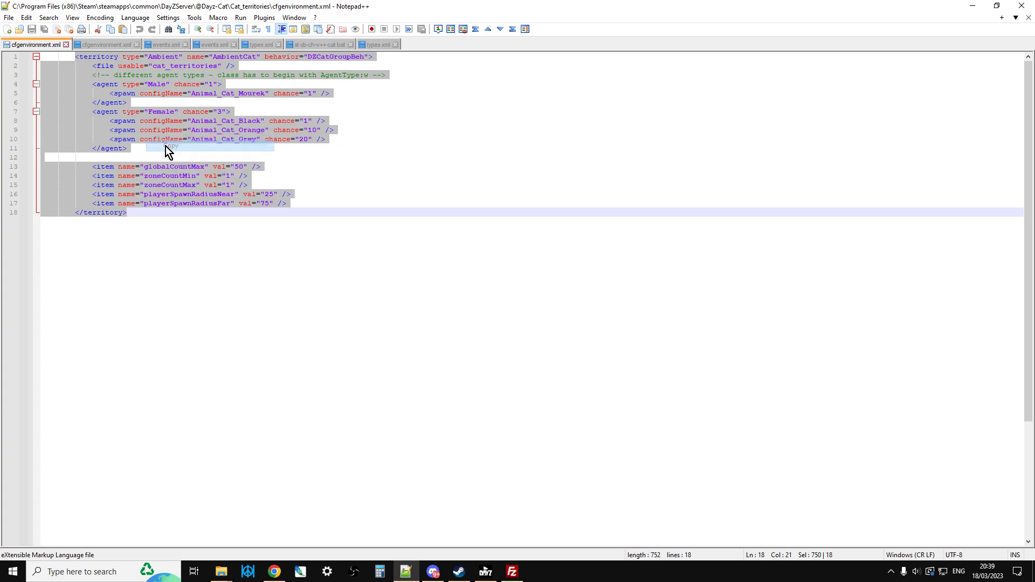
Step: Bring up the chernarusplus mission's cfgenvironment.xml and review the cat territory block between the Bear territory and the HEN section
click(105, 43)
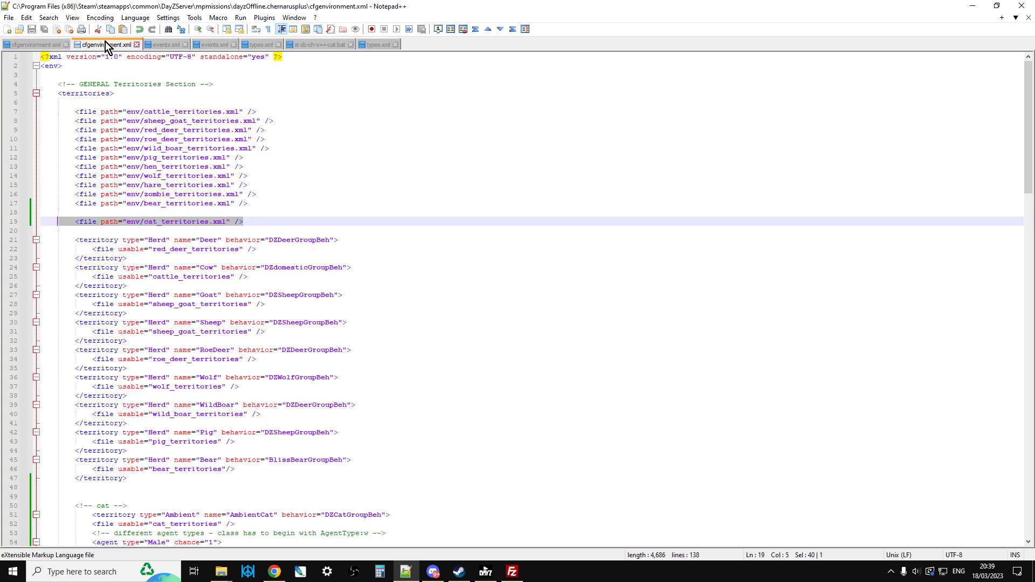
scroll(328, 243, down, 2)
scroll(328, 246, down, 8)
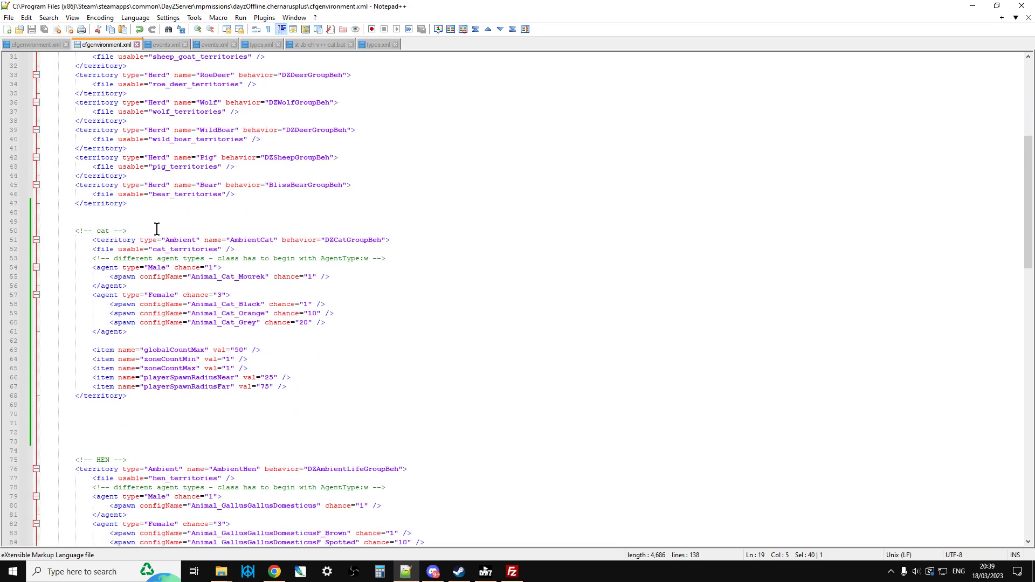
scroll(156, 229, down, 1)
drag(68, 203, 257, 368)
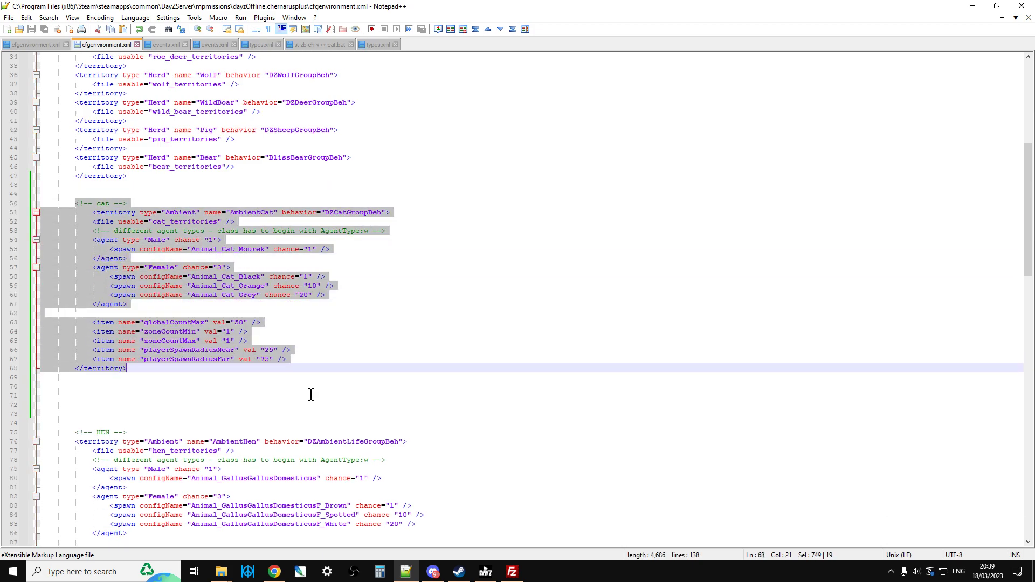
click(310, 394)
scroll(311, 395, up, 1)
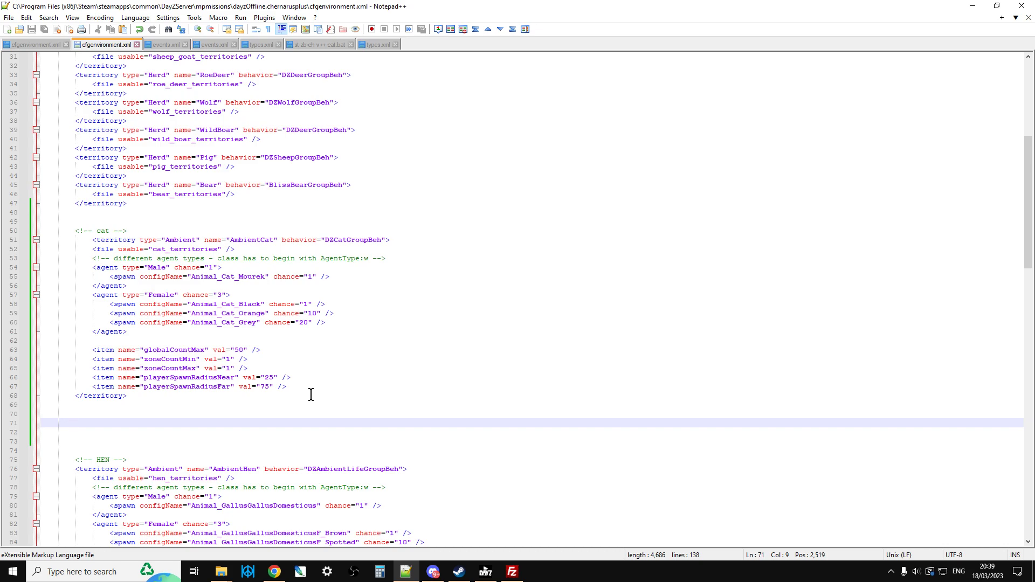
Step: Examine the env/cat_territories.xml file path line and the bear_territories.xml line above it in the territories section
scroll(311, 394, up, 10)
drag(59, 224, 251, 222)
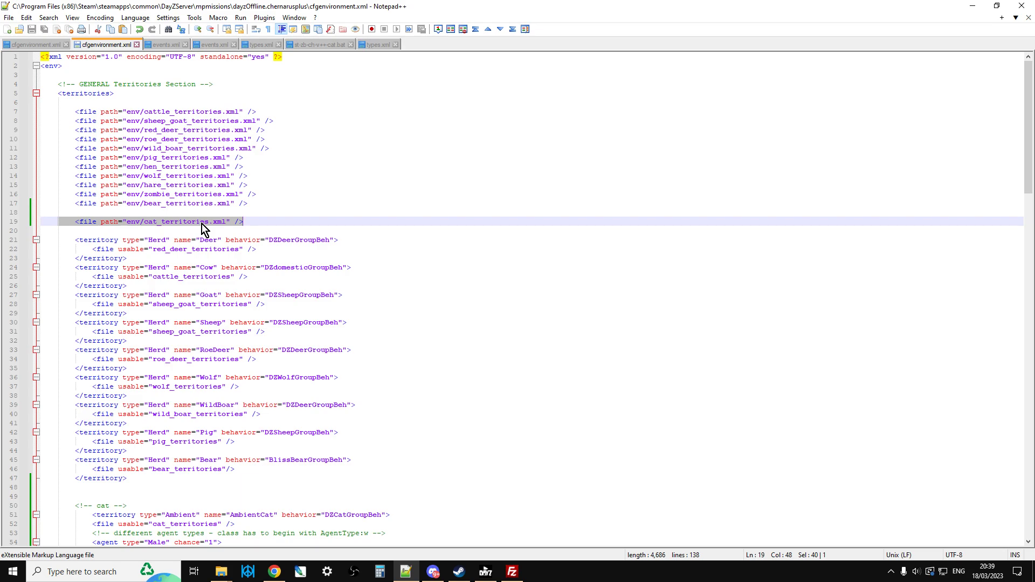
click(264, 222)
drag(264, 222, 69, 219)
click(348, 204)
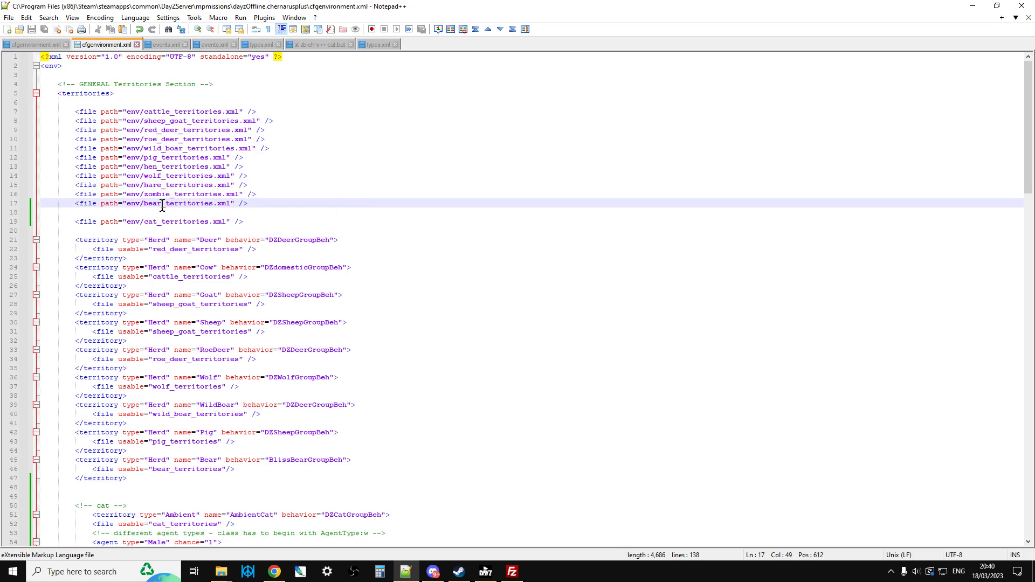
drag(60, 204, 108, 210)
click(269, 204)
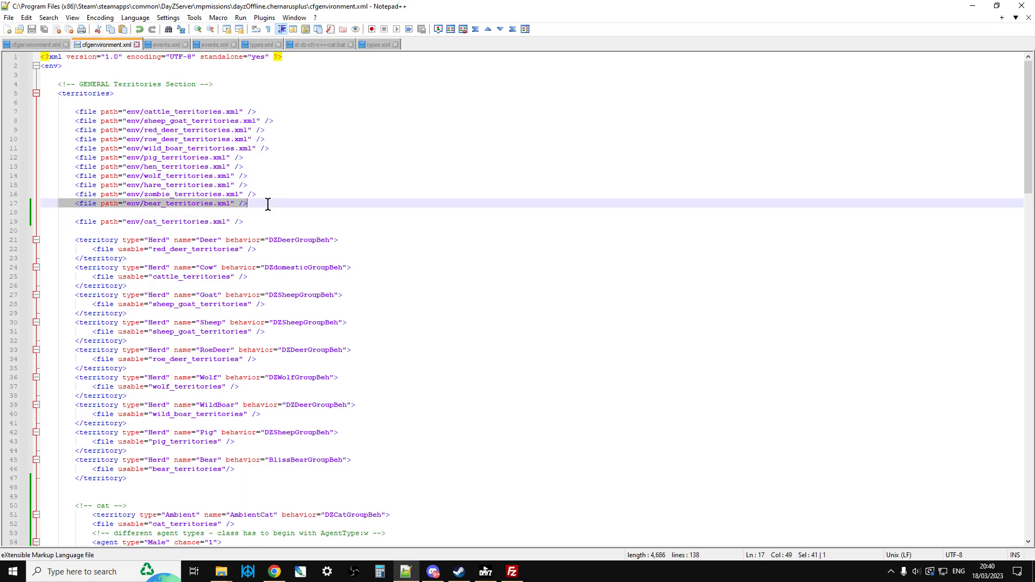
click(252, 230)
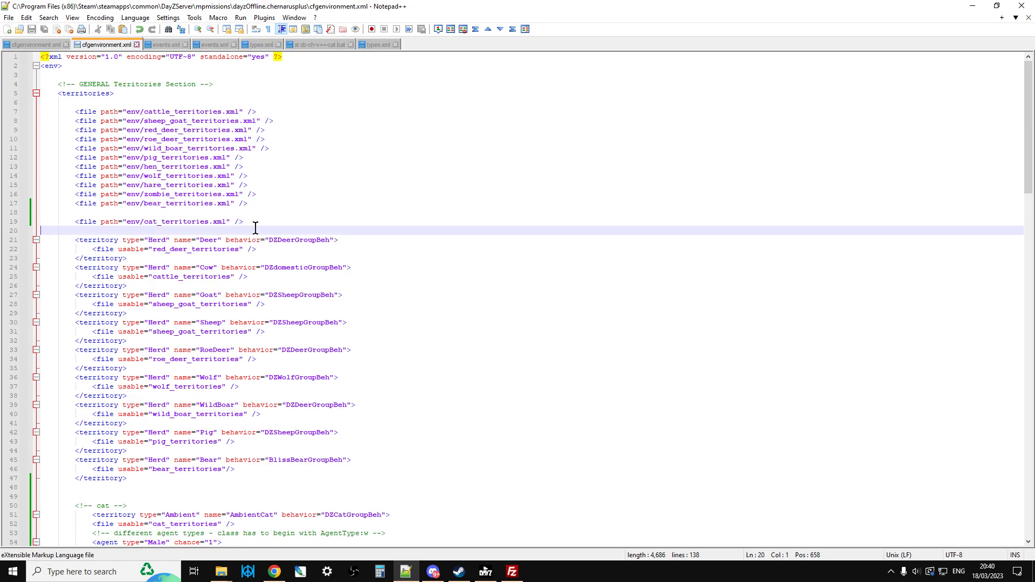
click(143, 221)
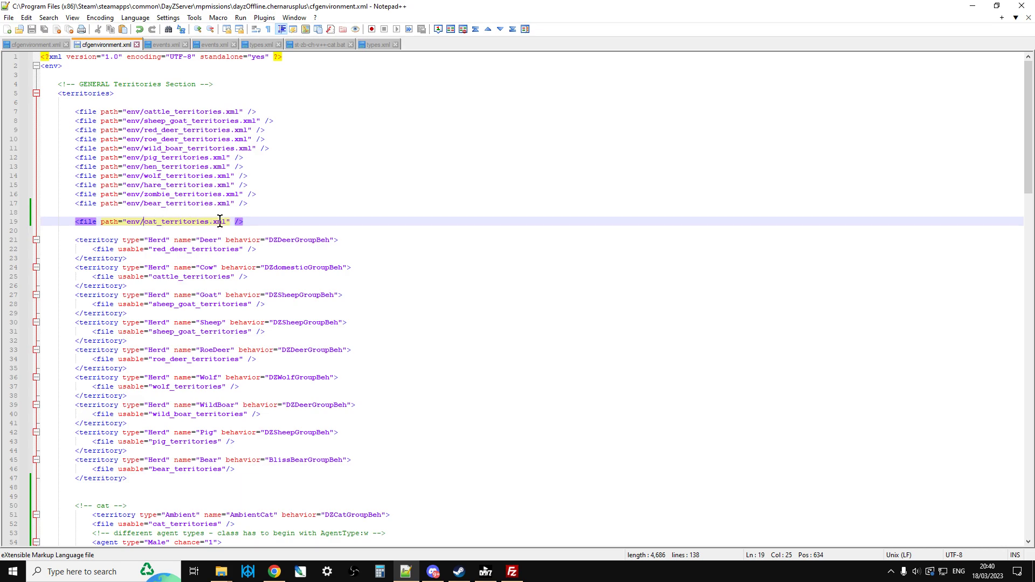
Step: Check the territory files in DayZServer's mpmissions/dayzOffline.chernarusplus/env folder in File Explorer and return to cfgenvironment.xml in Notepad++
click(223, 574)
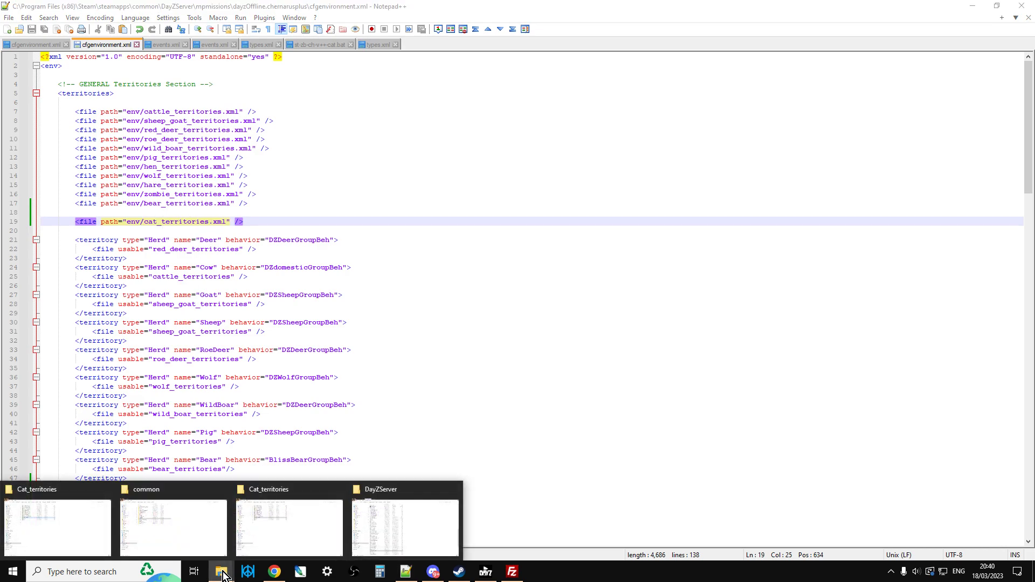
click(192, 523)
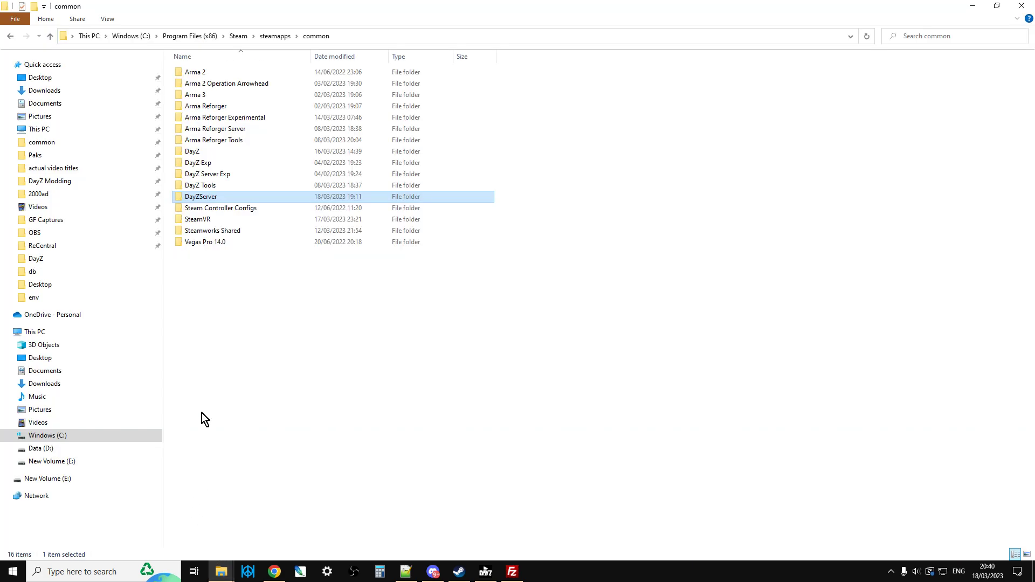
double_click(204, 198)
scroll(239, 373, down, 7)
scroll(237, 399, down, 2)
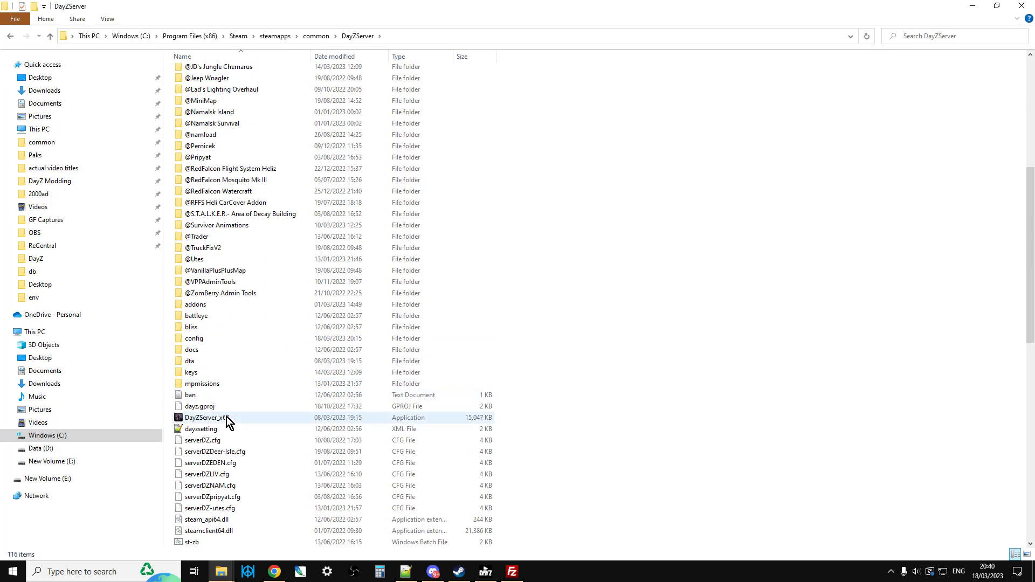
double_click(204, 384)
double_click(227, 73)
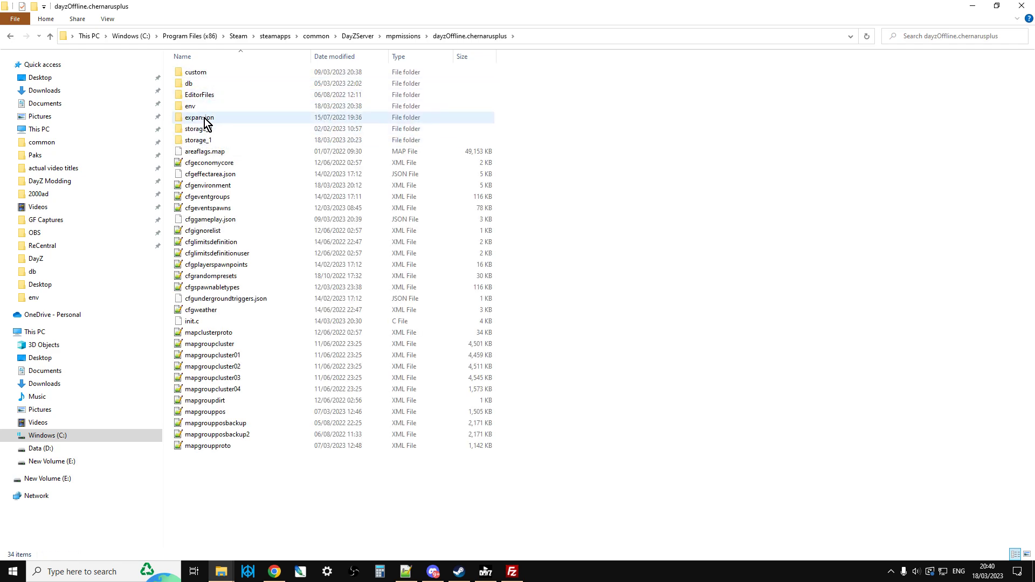
double_click(203, 107)
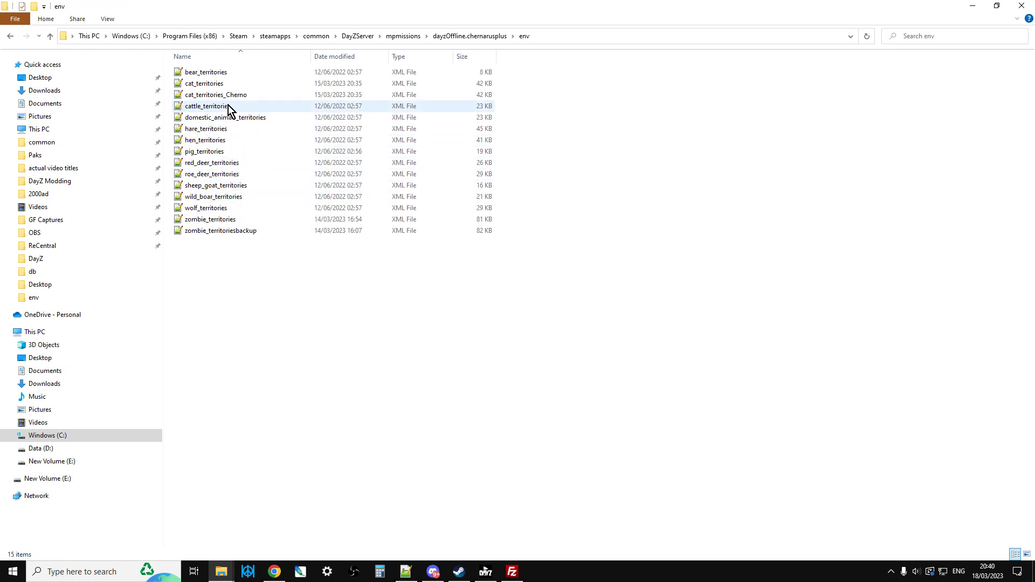
click(405, 572)
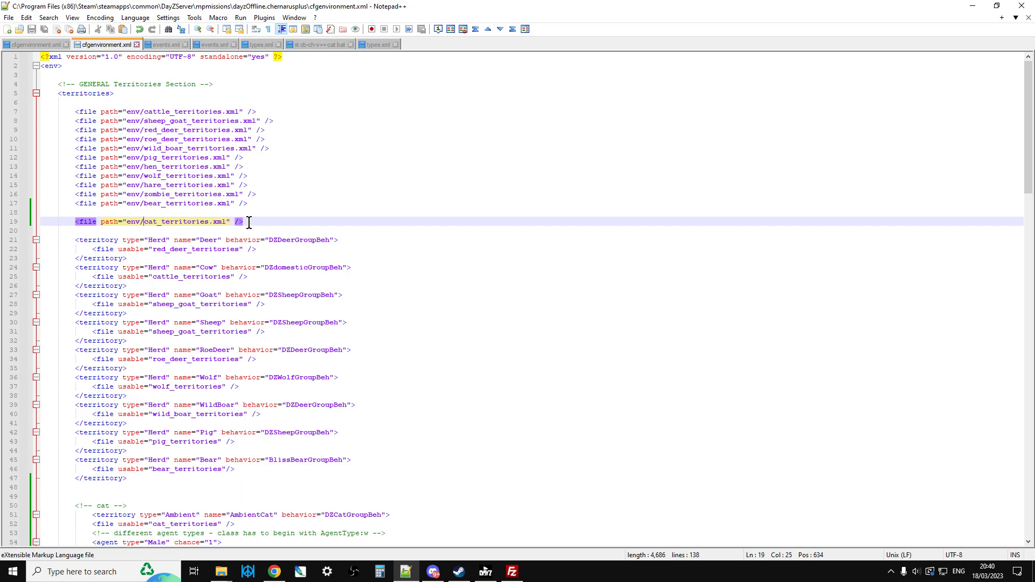
Step: Switch to Chrome and bring up the Dayz-Cat Steam Workshop page
click(274, 571)
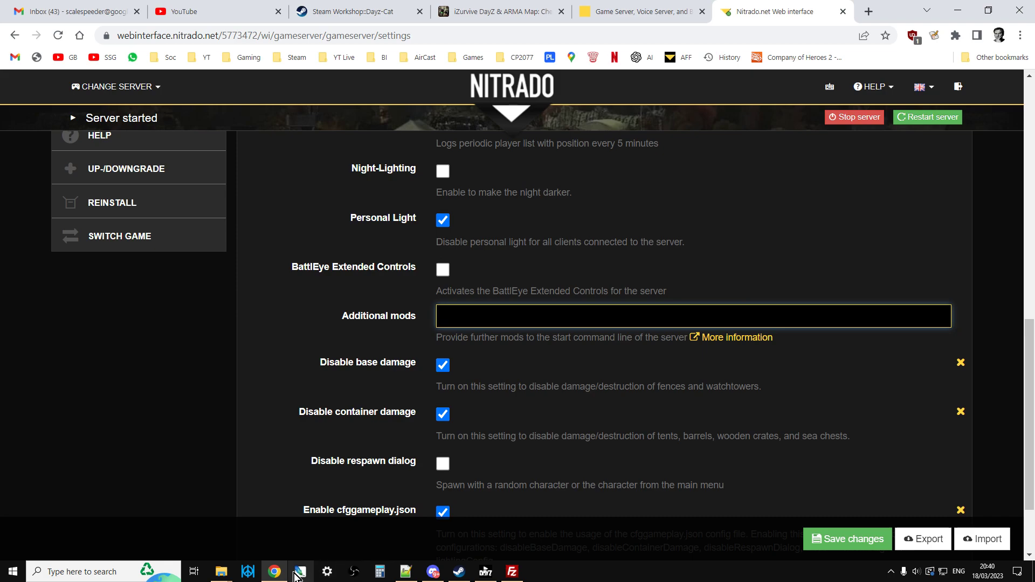
mouse_move(422, 575)
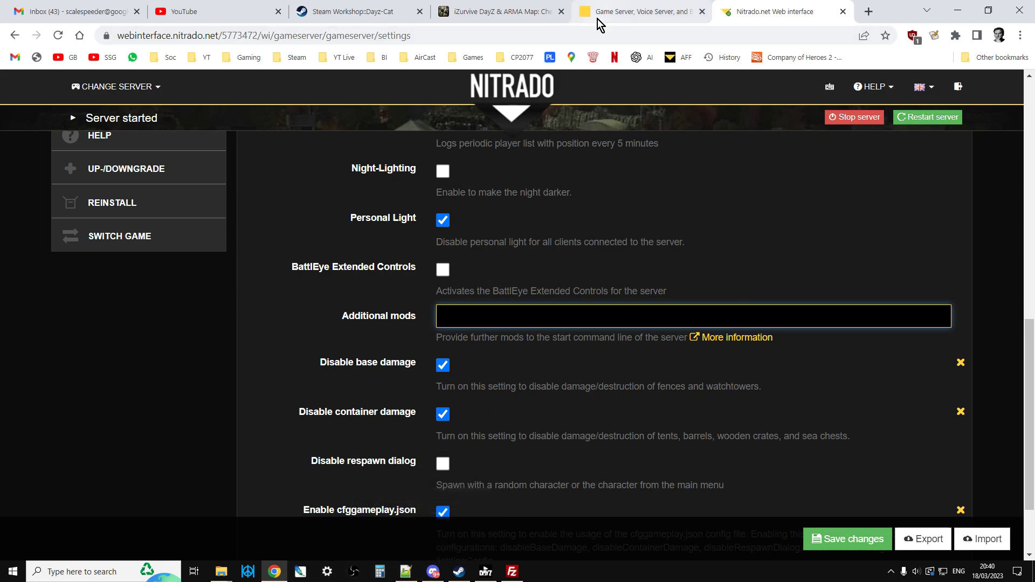
click(345, 11)
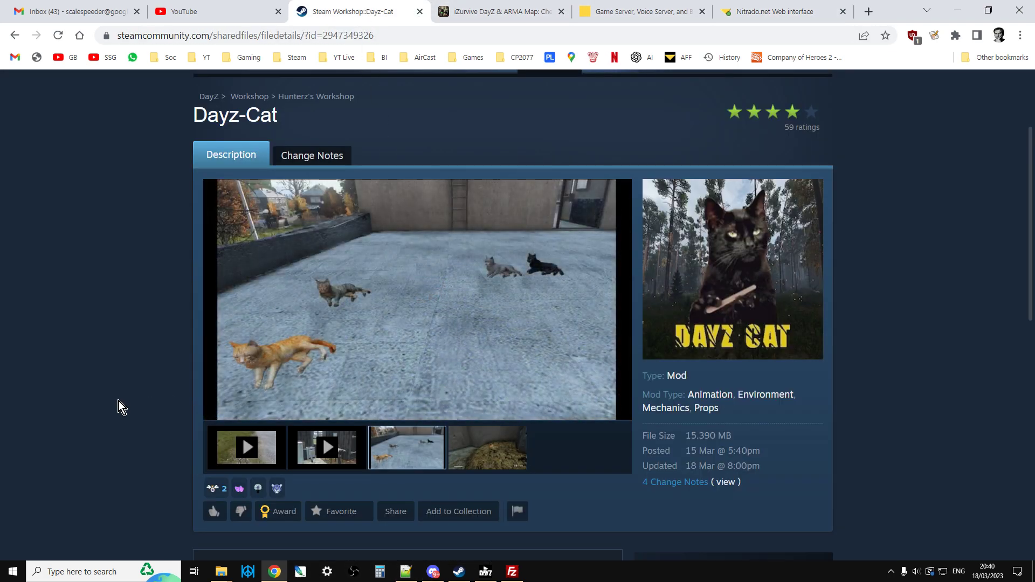